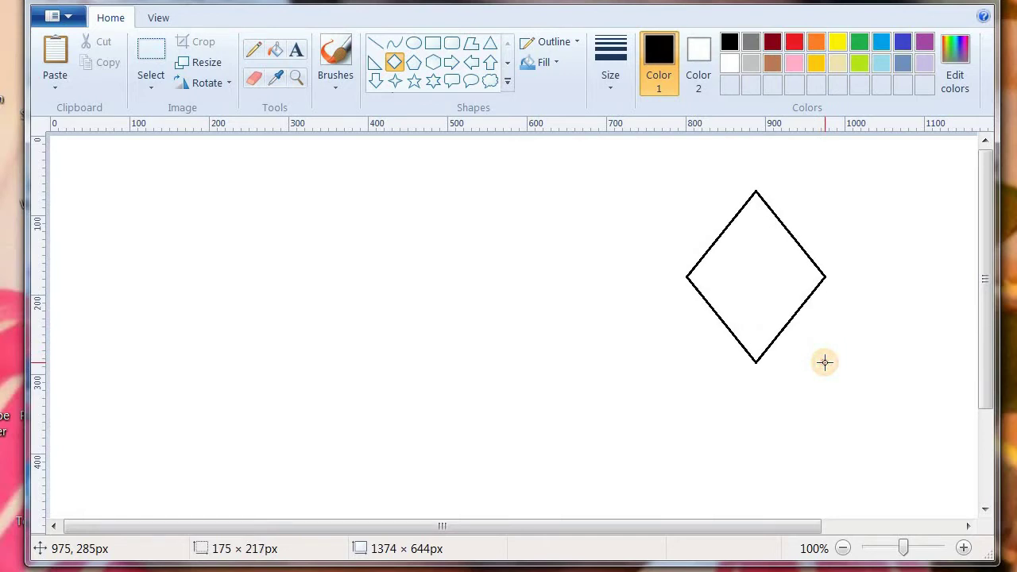
- Draw a black diamond about 177 × 217 px and a straight vertical line joining its top and bottom corners
{"action": "left_click_drag", "start_coordinate": [825, 362], "coordinate": [826, 362]}
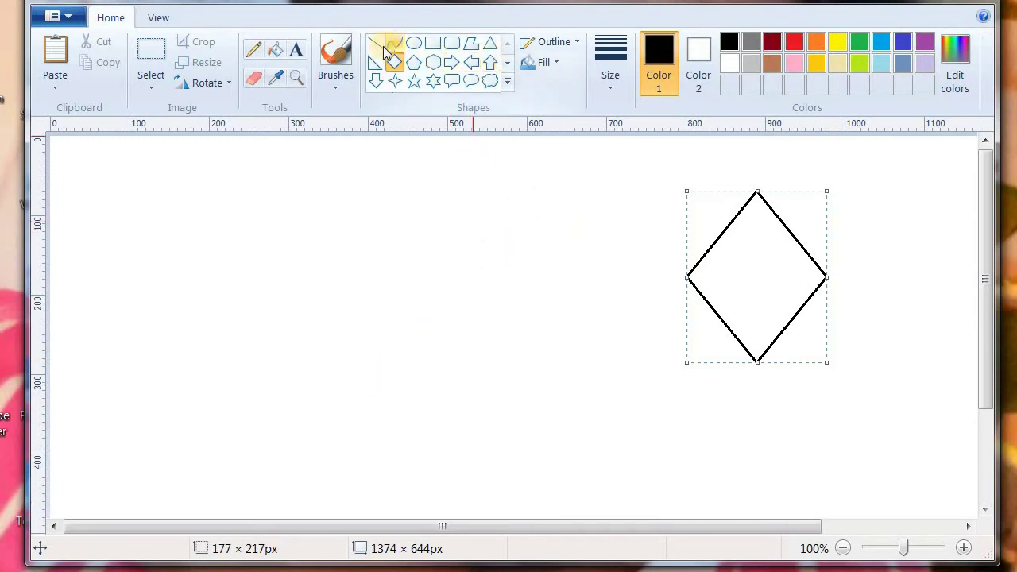
{"action": "left_click", "coordinate": [548, 178]}
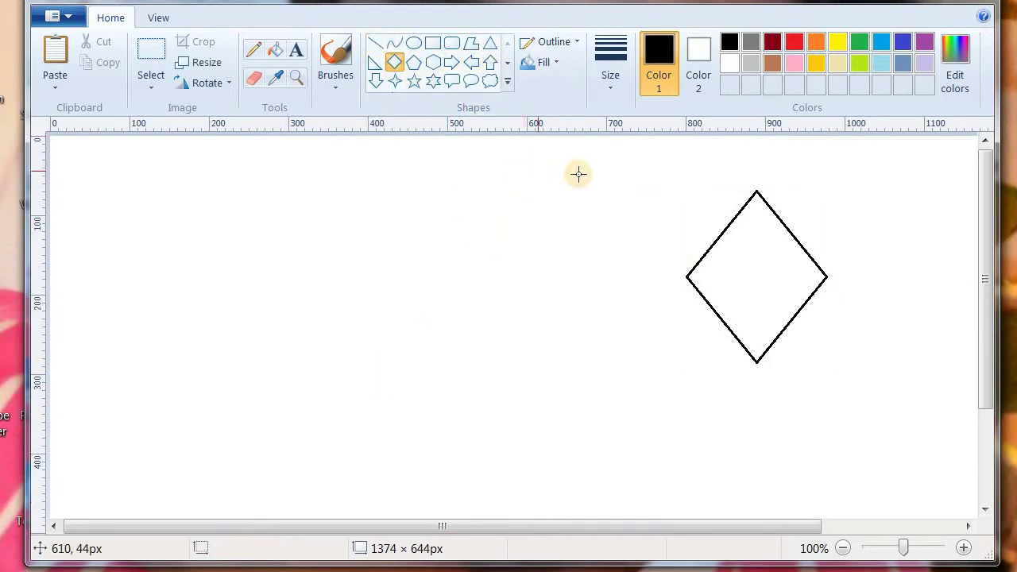
{"action": "left_click", "coordinate": [374, 45]}
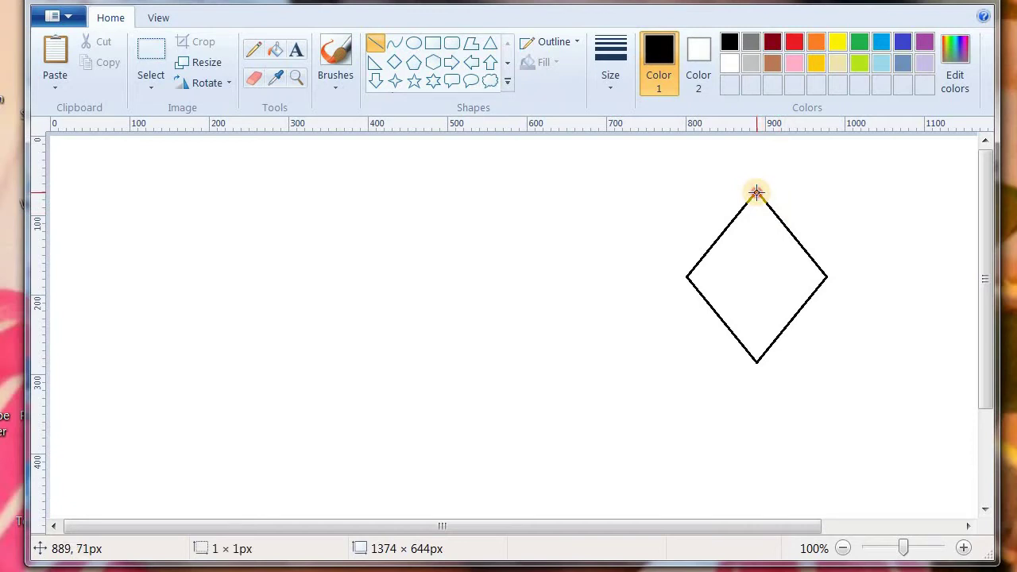
{"action": "left_click_drag", "start_coordinate": [757, 193], "coordinate": [768, 359]}
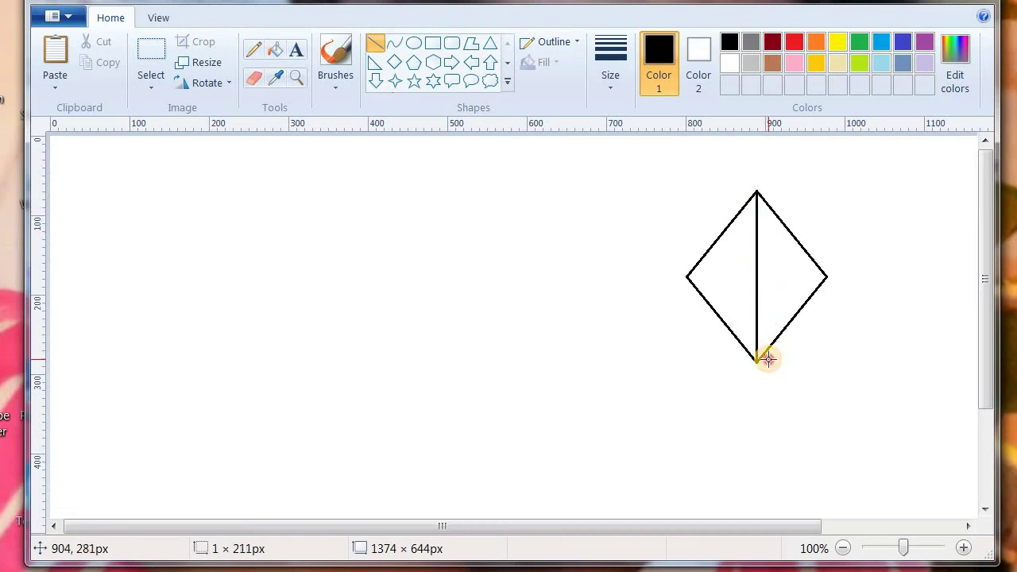
{"action": "left_click_drag", "start_coordinate": [768, 359], "coordinate": [767, 359]}
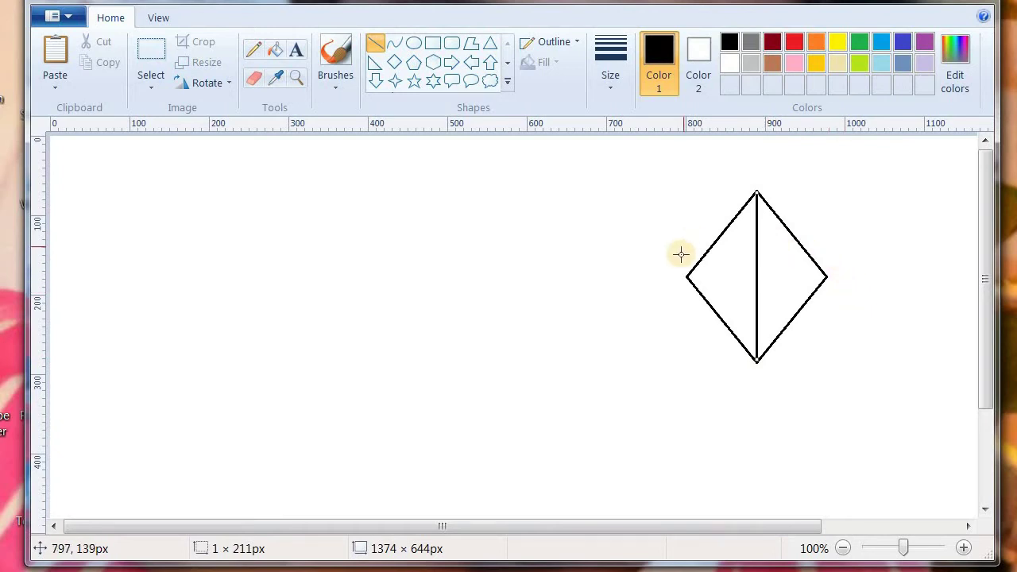
- Draw a curve from the diamond's left corner to its right corner, bowed upward symmetrically across the vertical line
{"action": "left_click", "coordinate": [396, 45]}
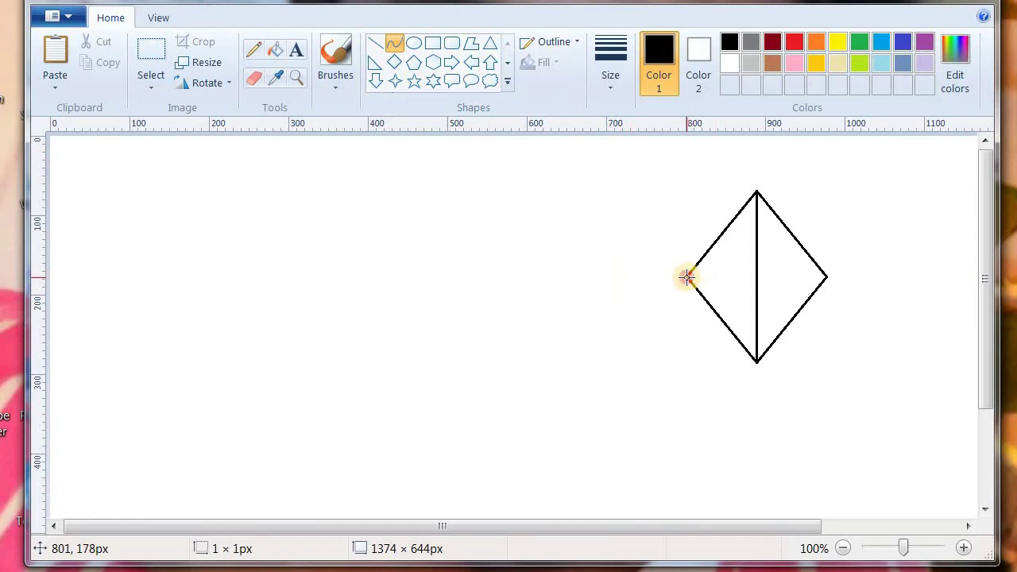
{"action": "left_click_drag", "start_coordinate": [686, 277], "coordinate": [826, 276]}
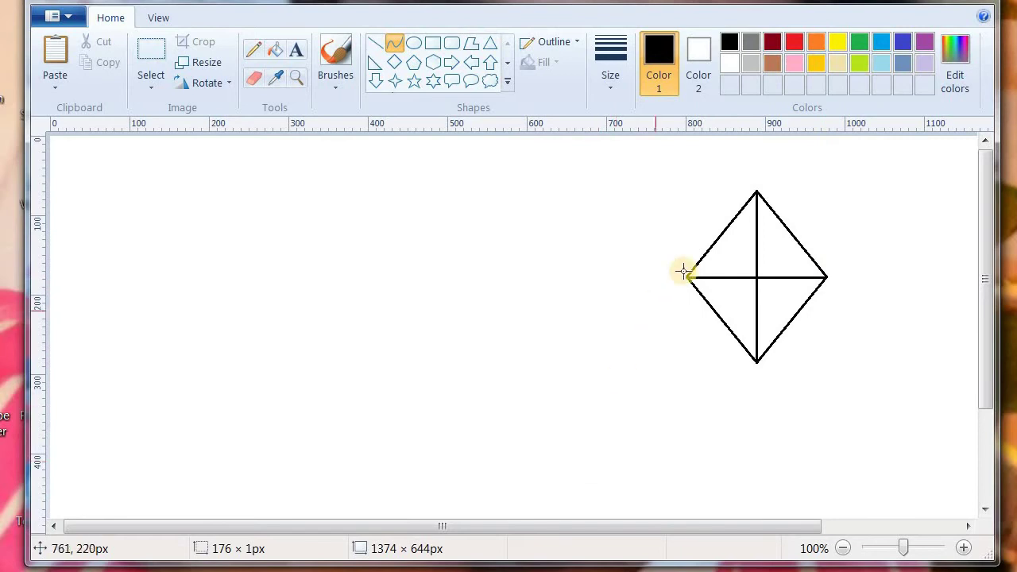
{"action": "left_click", "coordinate": [723, 248]}
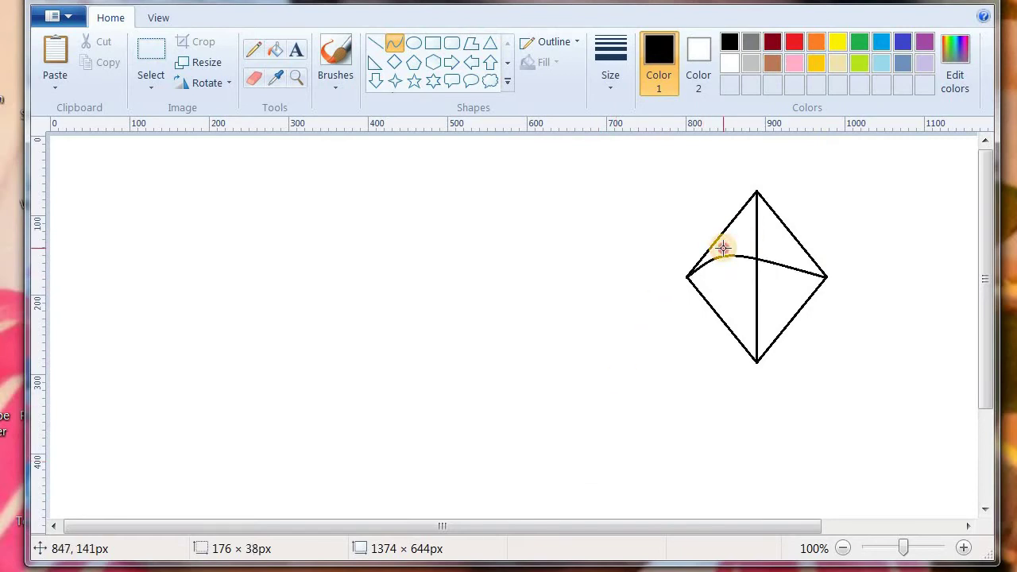
{"action": "left_click_drag", "start_coordinate": [723, 248], "coordinate": [761, 226]}
{"action": "left_click", "coordinate": [936, 164]}
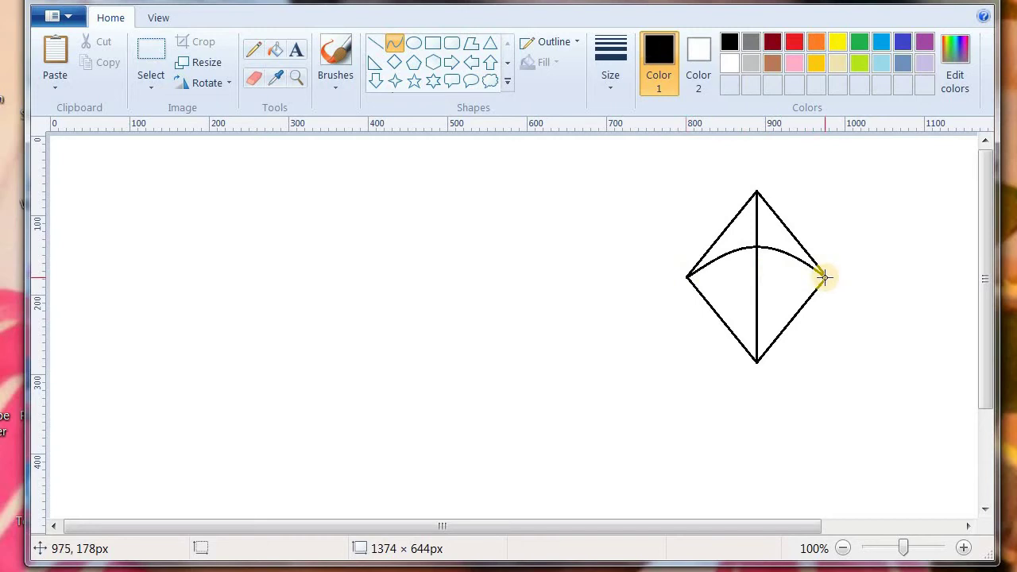
- Draw an S-shaped curve about 150 × 98 px running down and right from the diamond's right corner as a ribbon edge
{"action": "left_click", "coordinate": [396, 46]}
{"action": "left_click_drag", "start_coordinate": [823, 276], "coordinate": [941, 354]}
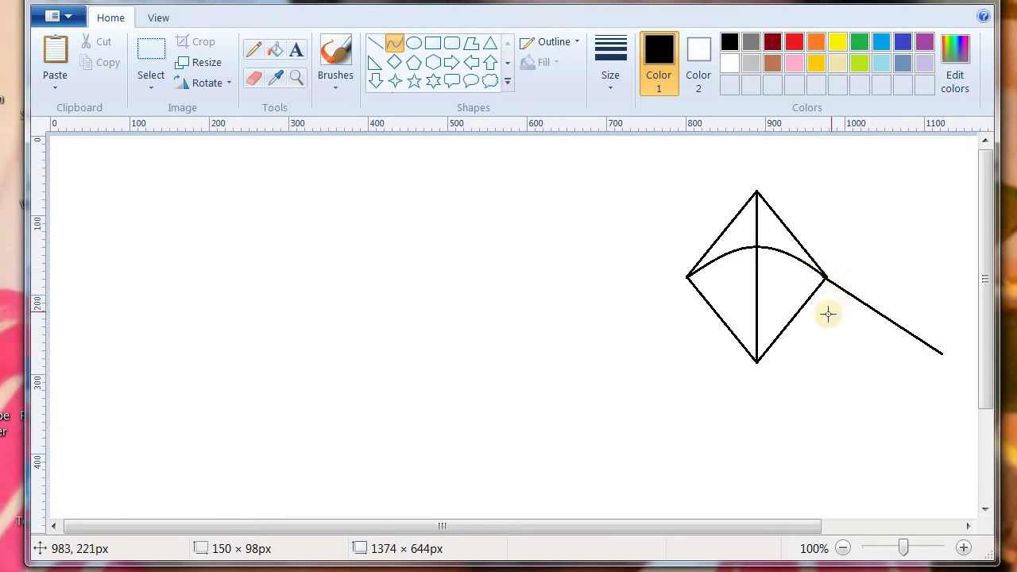
{"action": "left_click_drag", "start_coordinate": [826, 311], "coordinate": [832, 313]}
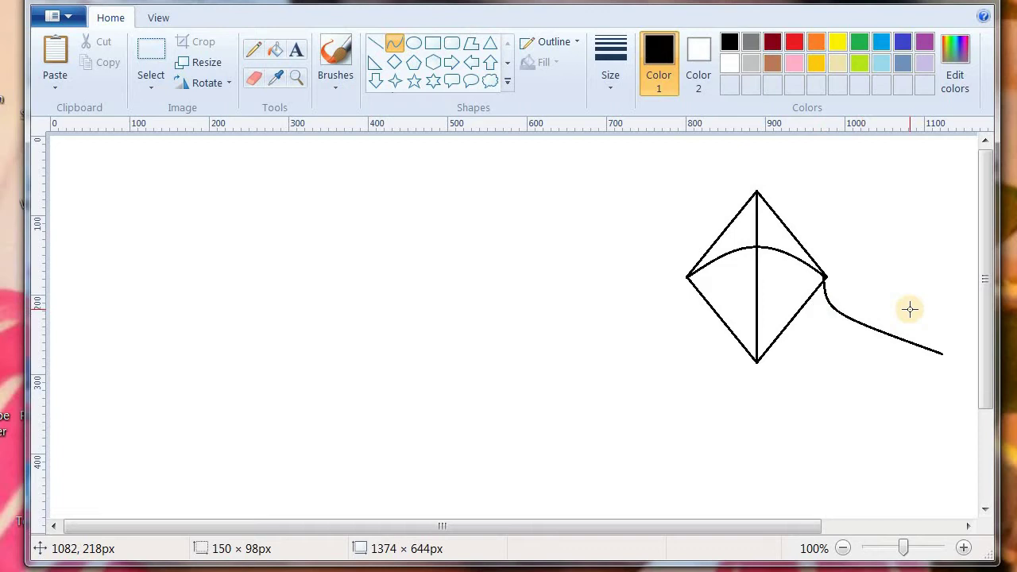
{"action": "left_click_drag", "start_coordinate": [911, 307], "coordinate": [917, 291]}
{"action": "left_click", "coordinate": [870, 204]}
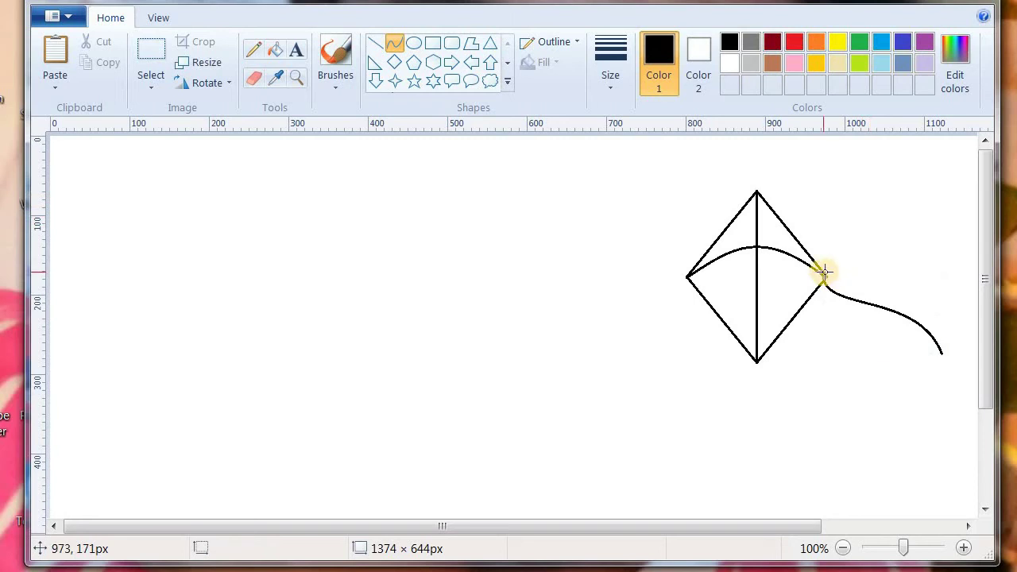
- Draw a second S-curve from the right corner crossing the first, about 146 × 116 px in span, and close the ribbon's end with a short line
{"action": "left_click_drag", "start_coordinate": [823, 272], "coordinate": [938, 363]}
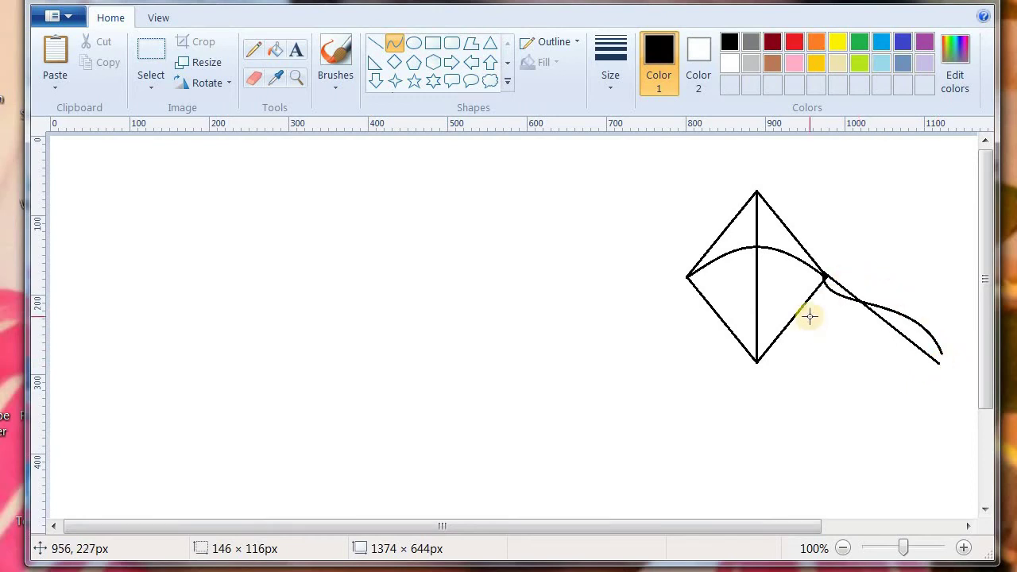
{"action": "mouse_move", "coordinate": [813, 318]}
{"action": "left_mouse_down"}
{"action": "mouse_move", "coordinate": [863, 285]}
{"action": "mouse_move", "coordinate": [863, 268]}
{"action": "mouse_move", "coordinate": [838, 286]}
{"action": "mouse_move", "coordinate": [827, 316]}
{"action": "left_mouse_up"}
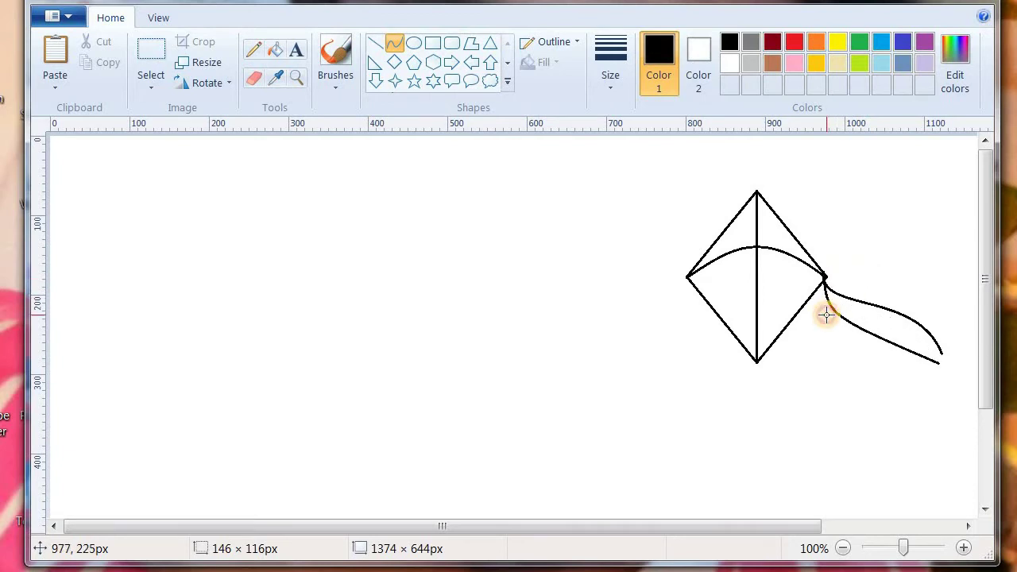
{"action": "left_click_drag", "start_coordinate": [910, 288], "coordinate": [878, 252]}
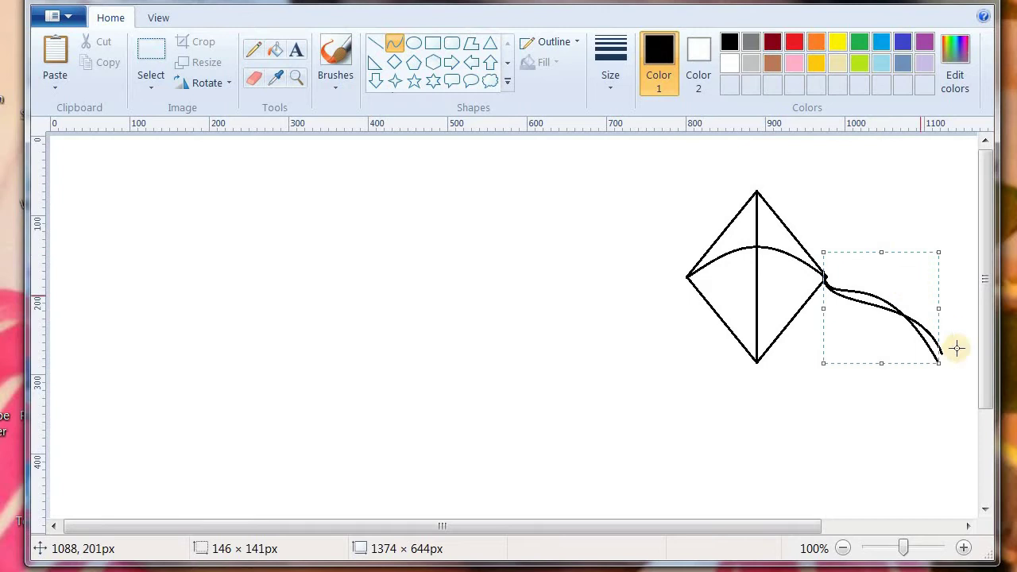
{"action": "left_click", "coordinate": [920, 197]}
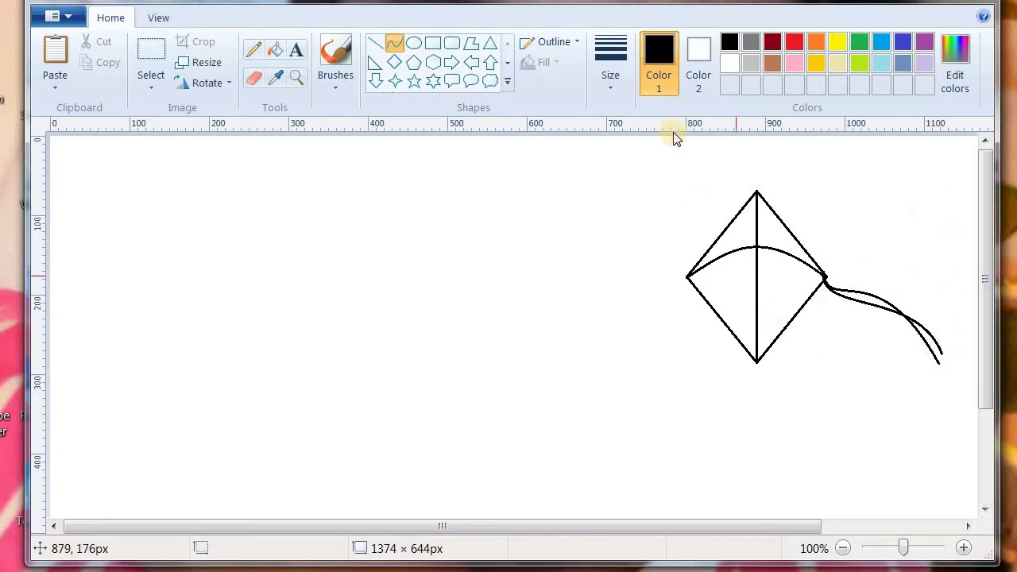
{"action": "left_click", "coordinate": [375, 43]}
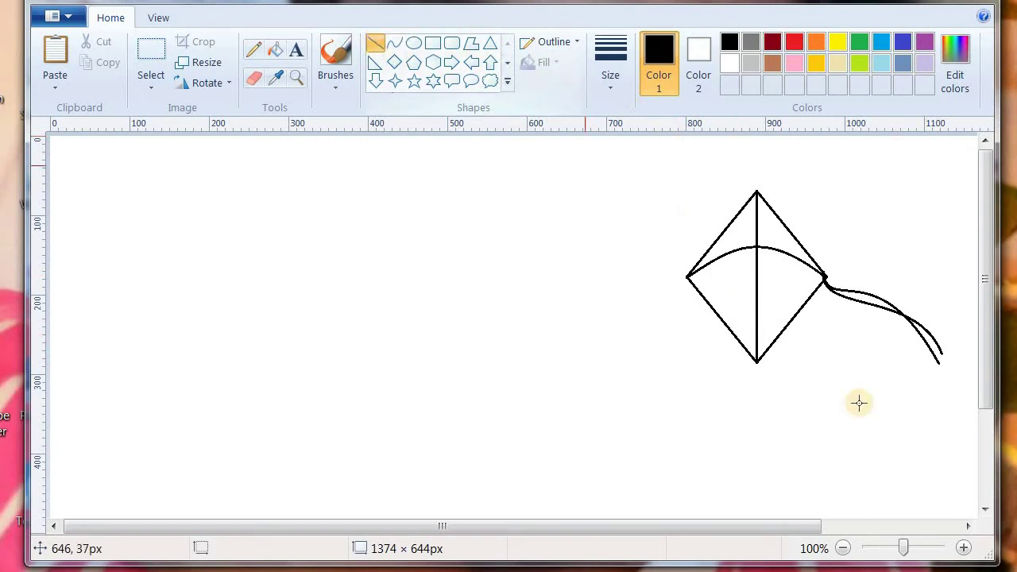
{"action": "left_click_drag", "start_coordinate": [940, 352], "coordinate": [937, 362]}
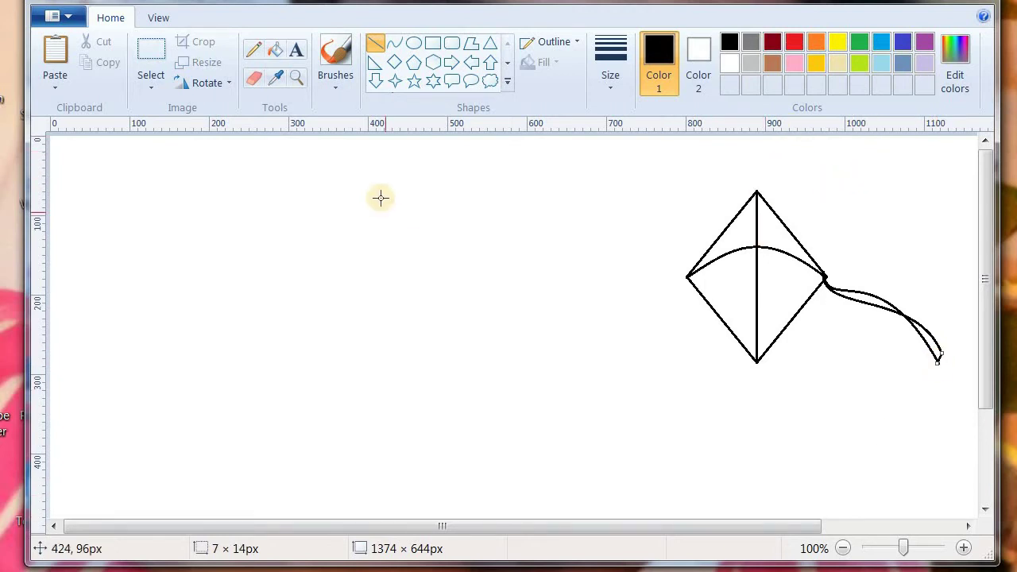
- Turn on transparent selection for the rectangular selection tool
{"action": "left_click", "coordinate": [154, 58]}
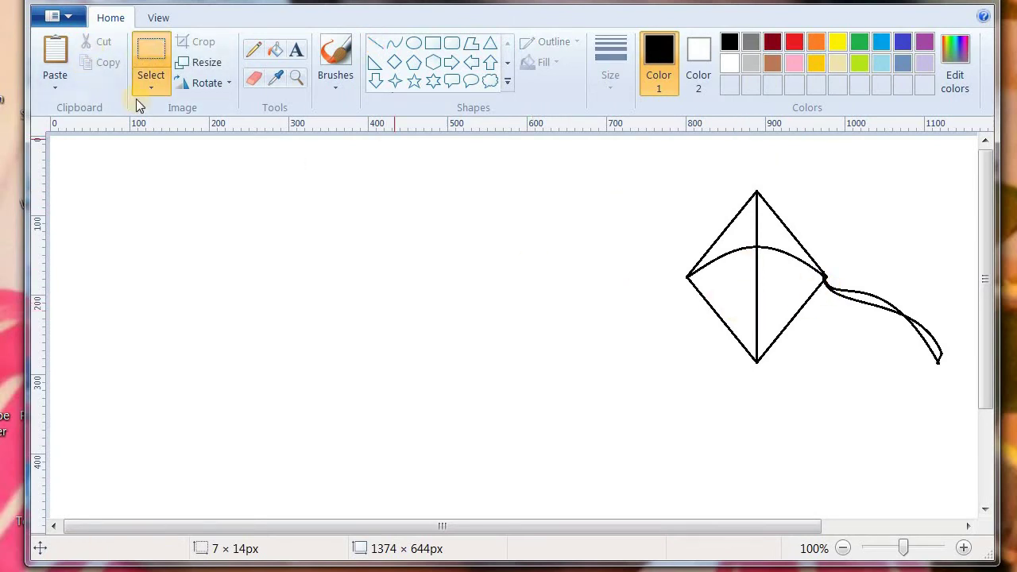
{"action": "left_click", "coordinate": [155, 85]}
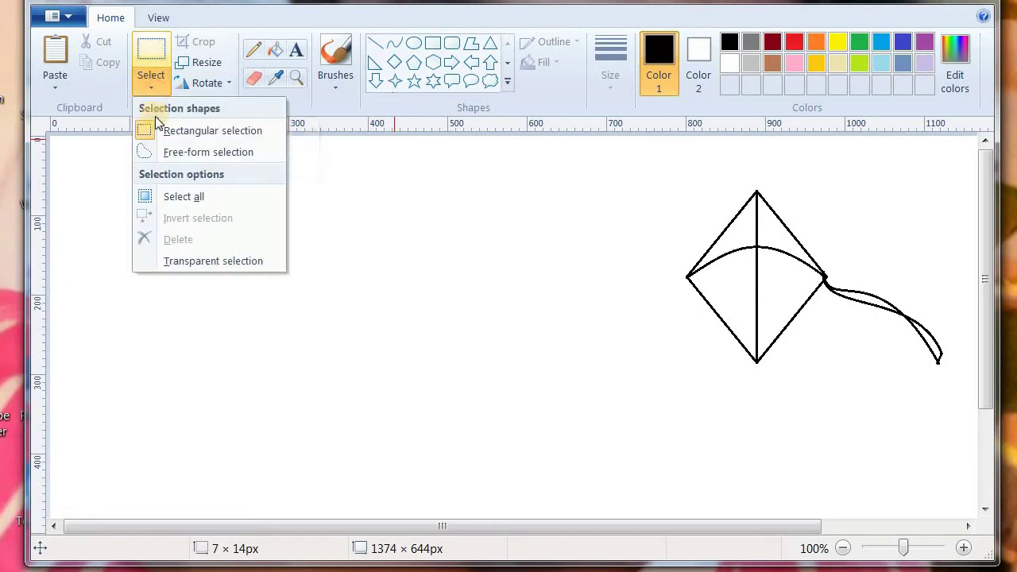
{"action": "left_click", "coordinate": [177, 256]}
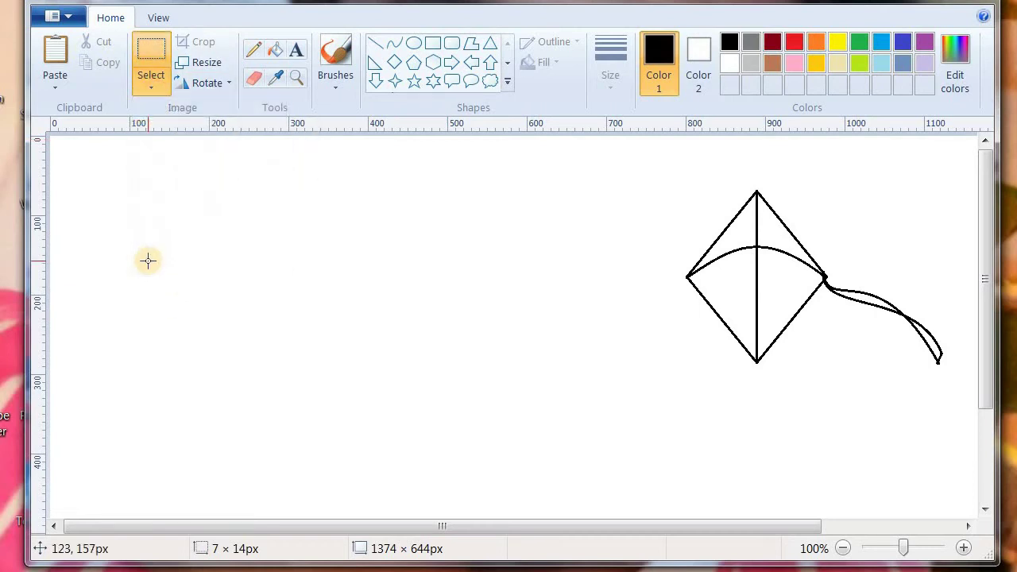
{"action": "left_click", "coordinate": [149, 88]}
{"action": "left_click", "coordinate": [437, 293]}
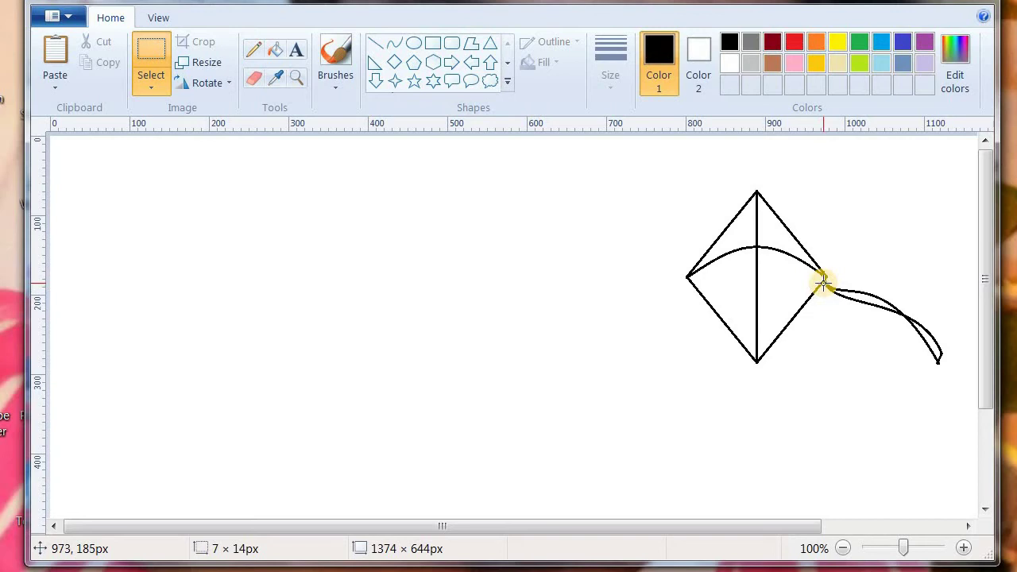
- Select the right ribbon with a rectangle about 171 × 134 px, copy it and paste the duplicate
{"action": "left_click_drag", "start_coordinate": [823, 283], "coordinate": [959, 389]}
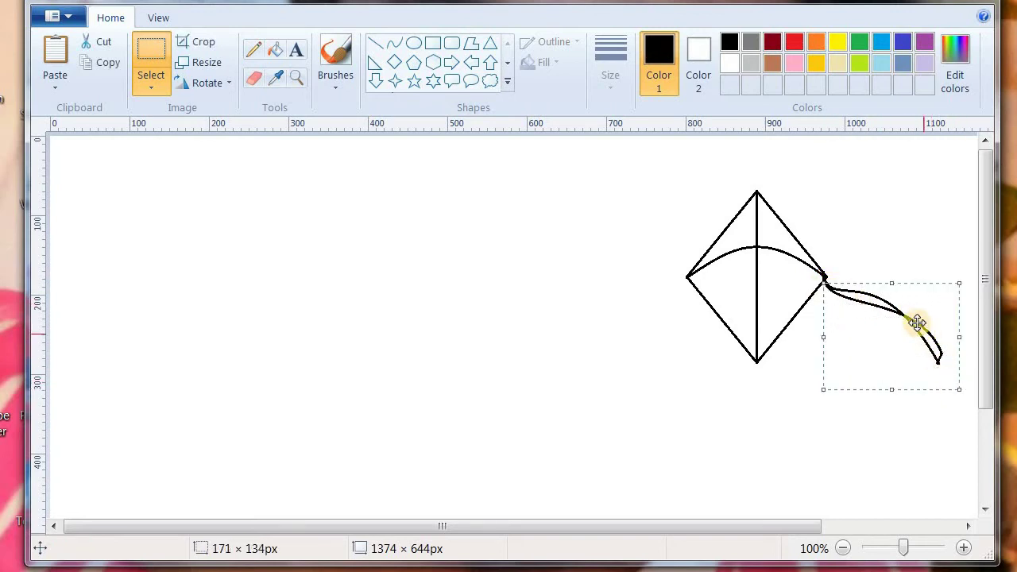
{"action": "left_click", "coordinate": [105, 63]}
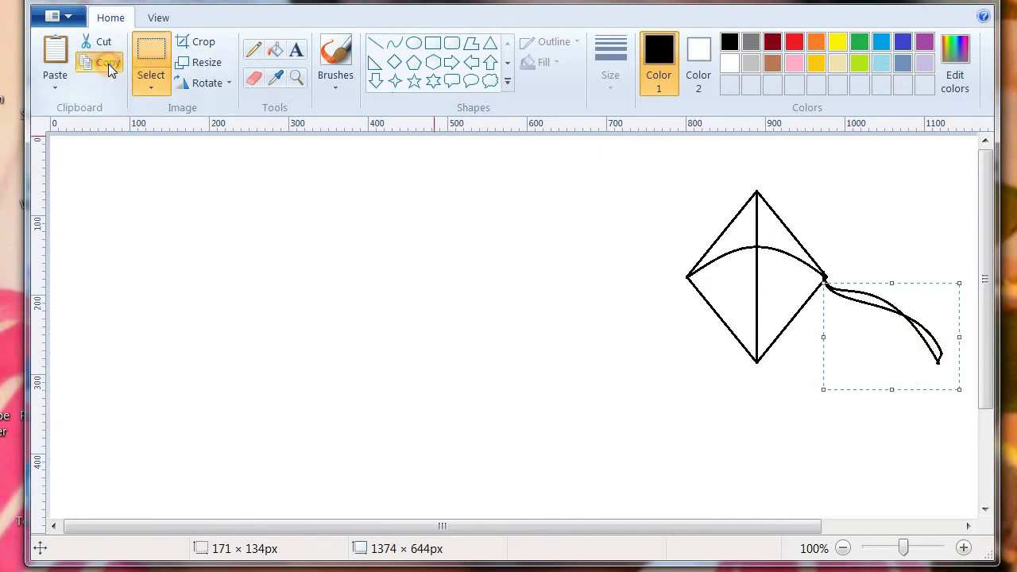
{"action": "left_click", "coordinate": [56, 52]}
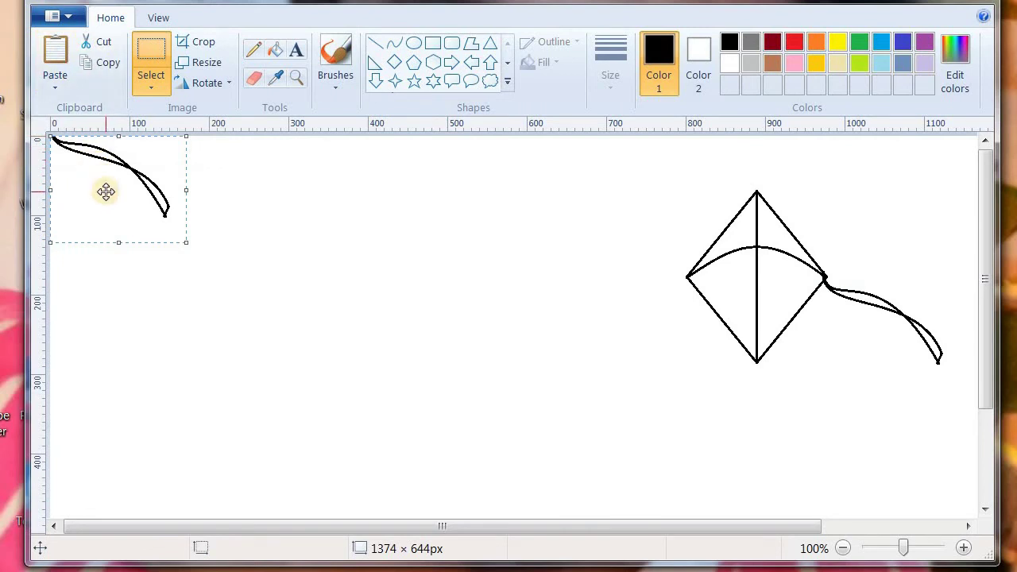
- Flip the pasted ribbon horizontally and attach it to the diamond's left corner
{"action": "left_click", "coordinate": [231, 82]}
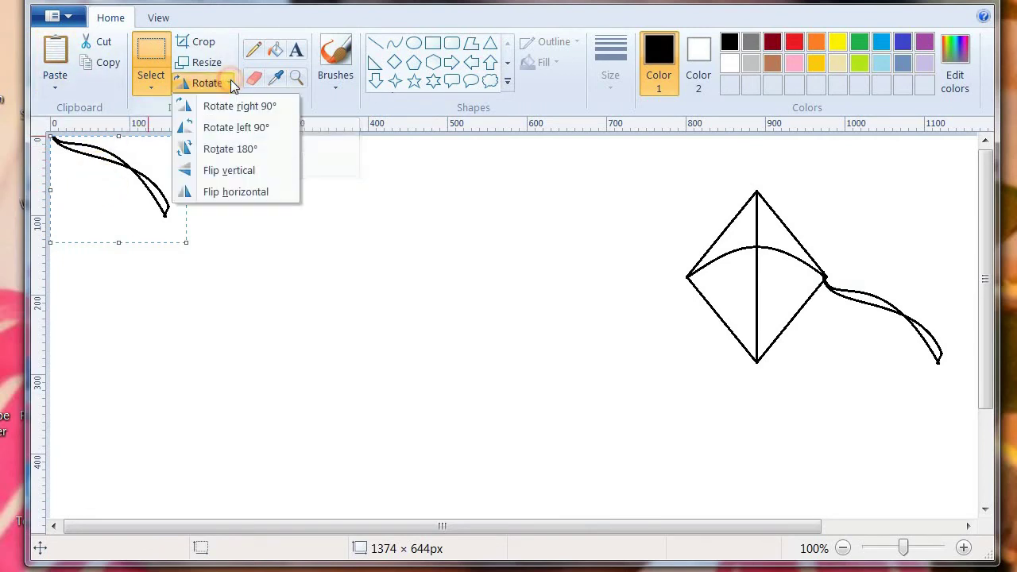
{"action": "left_click", "coordinate": [229, 194]}
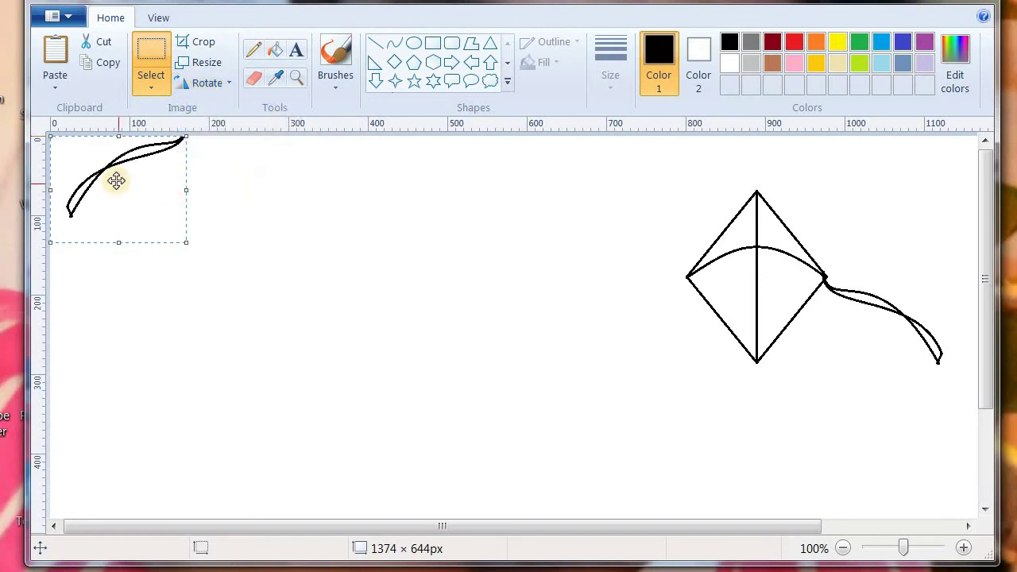
{"action": "left_click_drag", "start_coordinate": [143, 193], "coordinate": [641, 332]}
{"action": "left_click", "coordinate": [468, 303]}
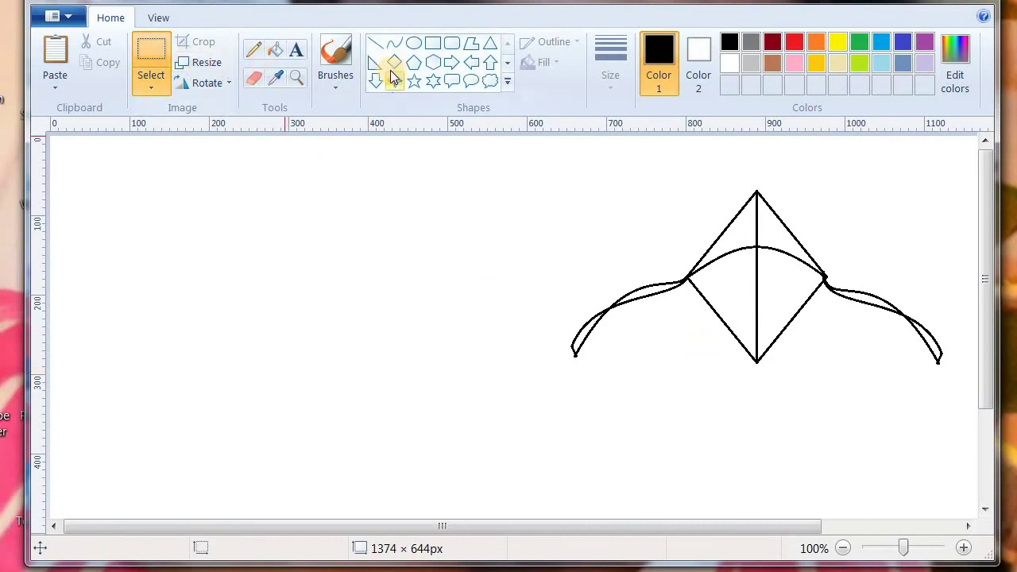
- Draw an S-shaped tail curve about 251 × 189 px in span running down and right from the diamond's bottom corner
{"action": "left_click", "coordinate": [393, 44]}
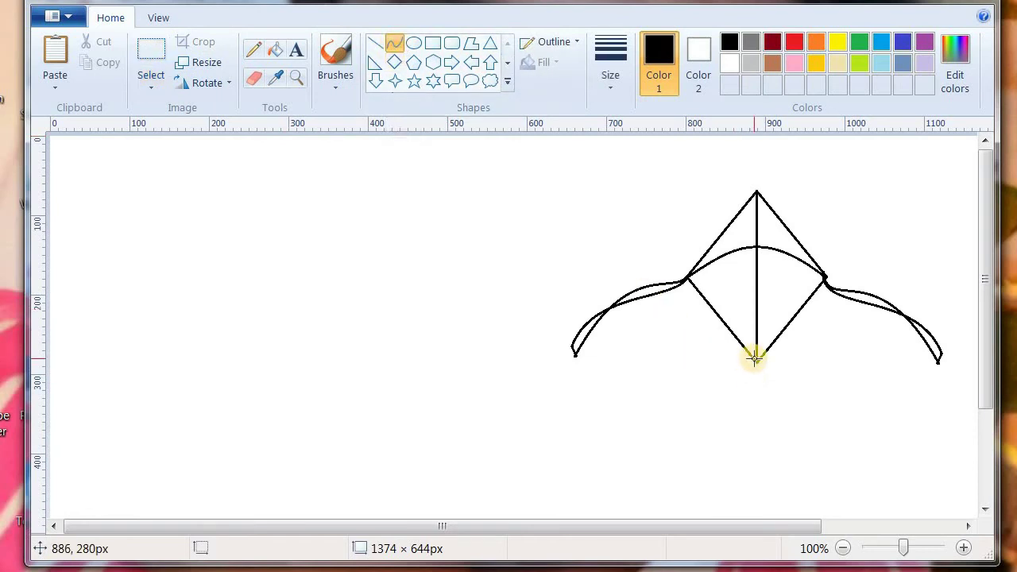
{"action": "left_click_drag", "start_coordinate": [755, 360], "coordinate": [954, 507]}
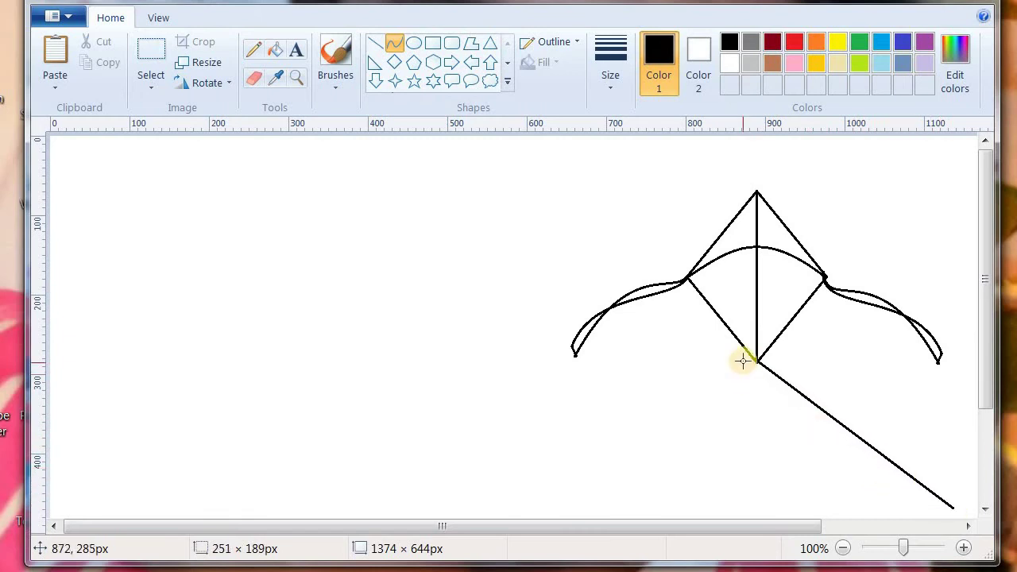
{"action": "mouse_move", "coordinate": [750, 391]}
{"action": "left_mouse_down"}
{"action": "mouse_move", "coordinate": [743, 433]}
{"action": "mouse_move", "coordinate": [763, 423]}
{"action": "left_mouse_up"}
{"action": "left_click_drag", "start_coordinate": [909, 412], "coordinate": [906, 392]}
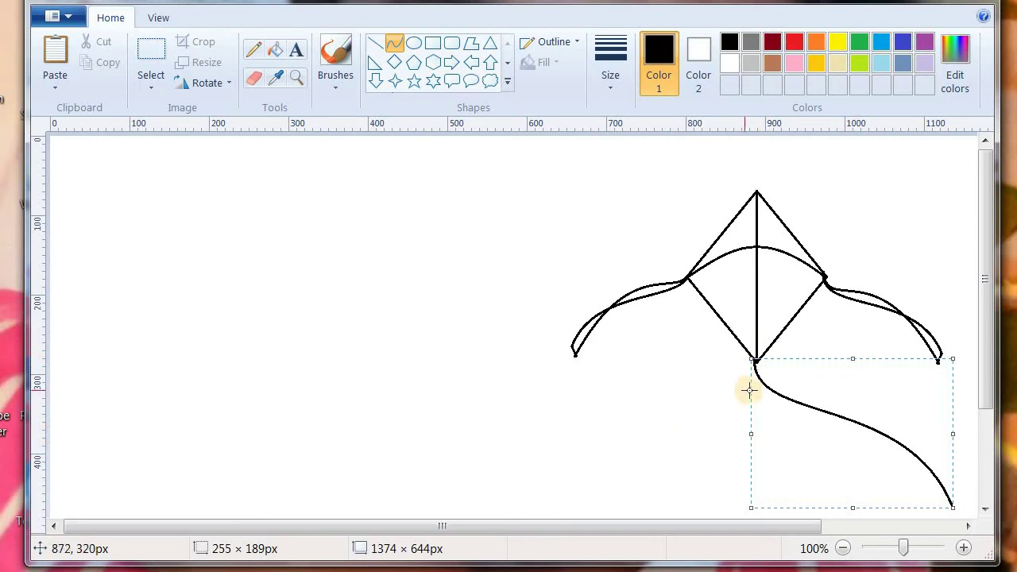
{"action": "left_click", "coordinate": [651, 381]}
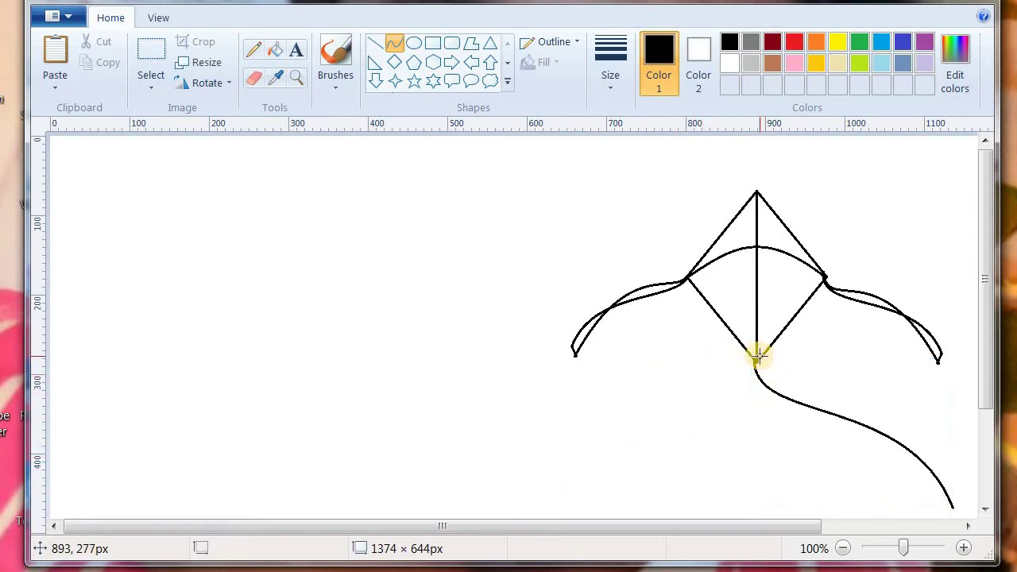
- Draw a second S-curve about 234 × 198 px from the bottom corner, crossing the first tail curve once and following its shape
{"action": "left_click_drag", "start_coordinate": [759, 360], "coordinate": [945, 512]}
{"action": "left_click_drag", "start_coordinate": [746, 409], "coordinate": [905, 443]}
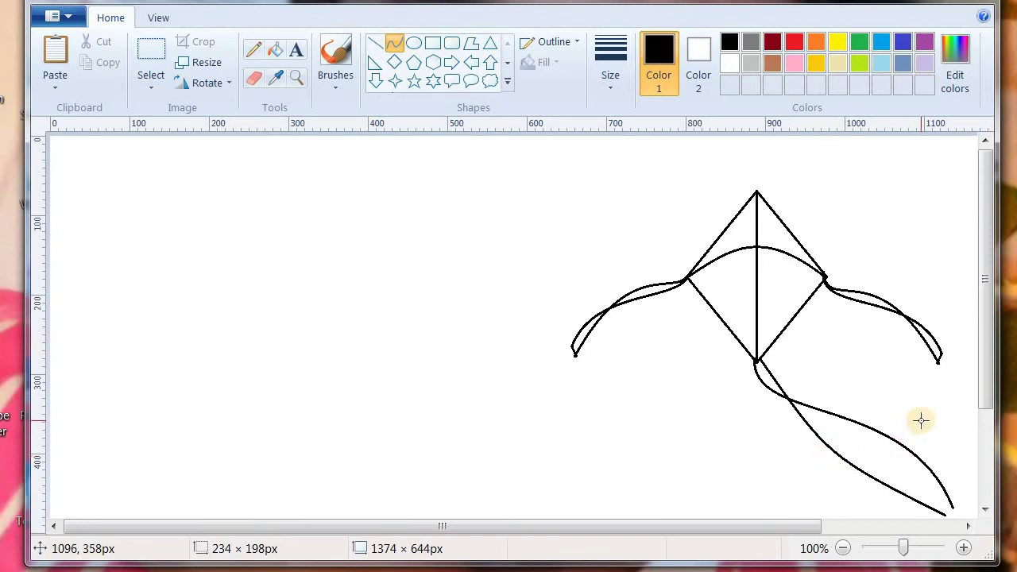
{"action": "left_click_drag", "start_coordinate": [912, 402], "coordinate": [881, 407]}
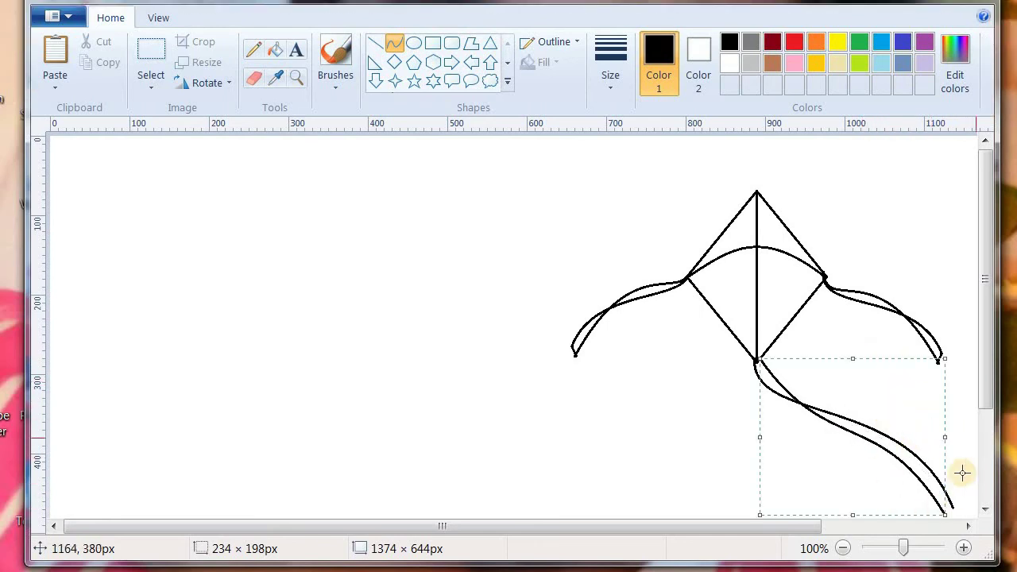
{"action": "left_click", "coordinate": [914, 252]}
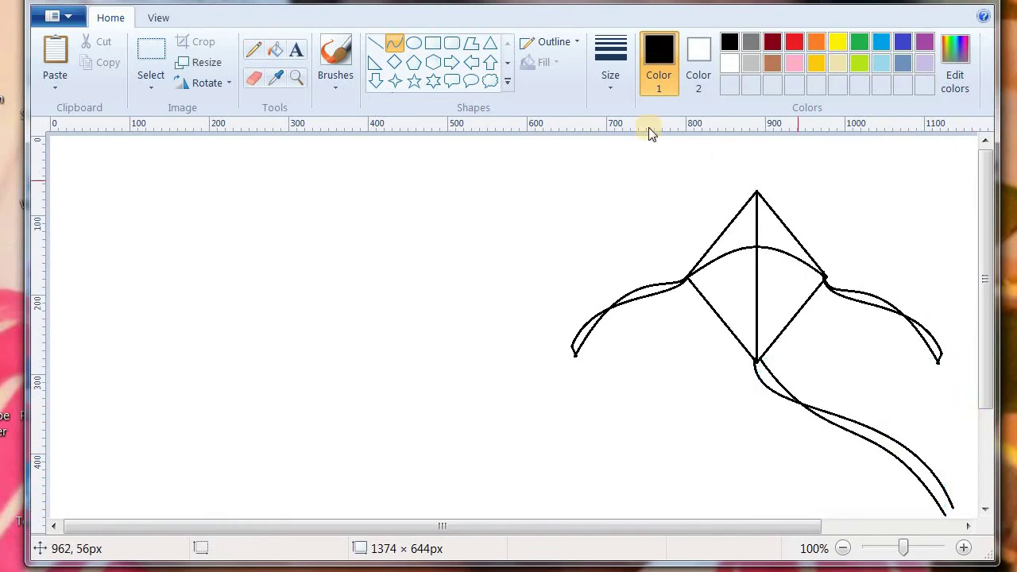
- Close the open end of the kite's tail with a short straight black line about 9 × 8 px
{"action": "left_click", "coordinate": [375, 44]}
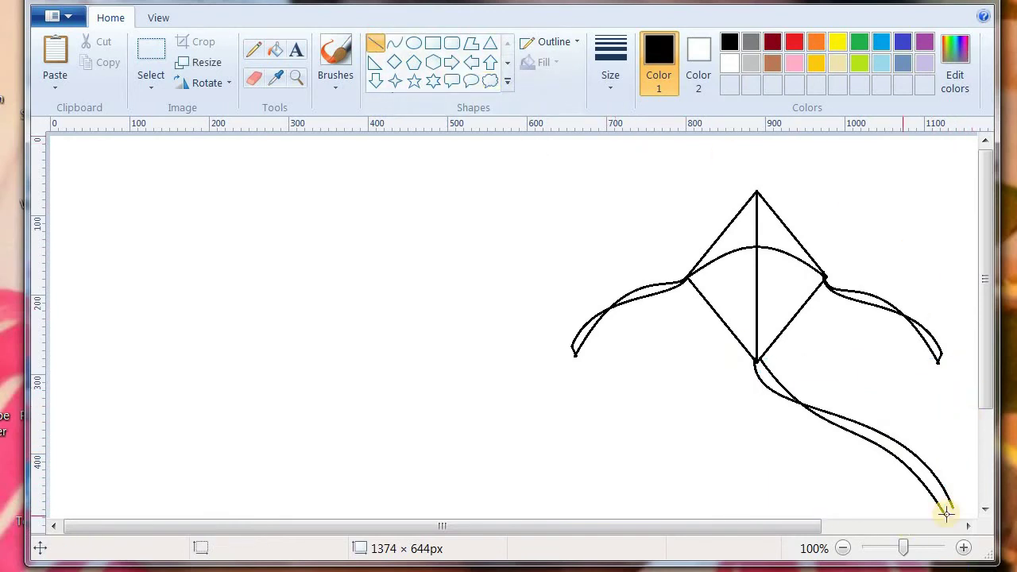
{"action": "left_click_drag", "start_coordinate": [951, 510], "coordinate": [946, 512]}
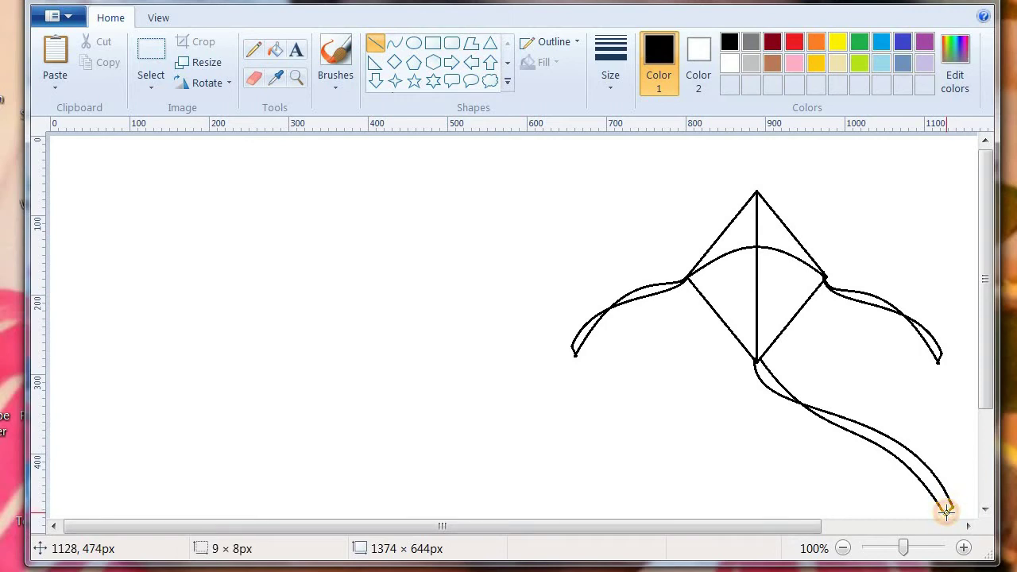
- Draw a brown bridle curve about 77 × 136 px with both ends on the vertical spar, bulging toward the diamond's left corner
{"action": "left_click", "coordinate": [773, 62]}
{"action": "left_click", "coordinate": [395, 43]}
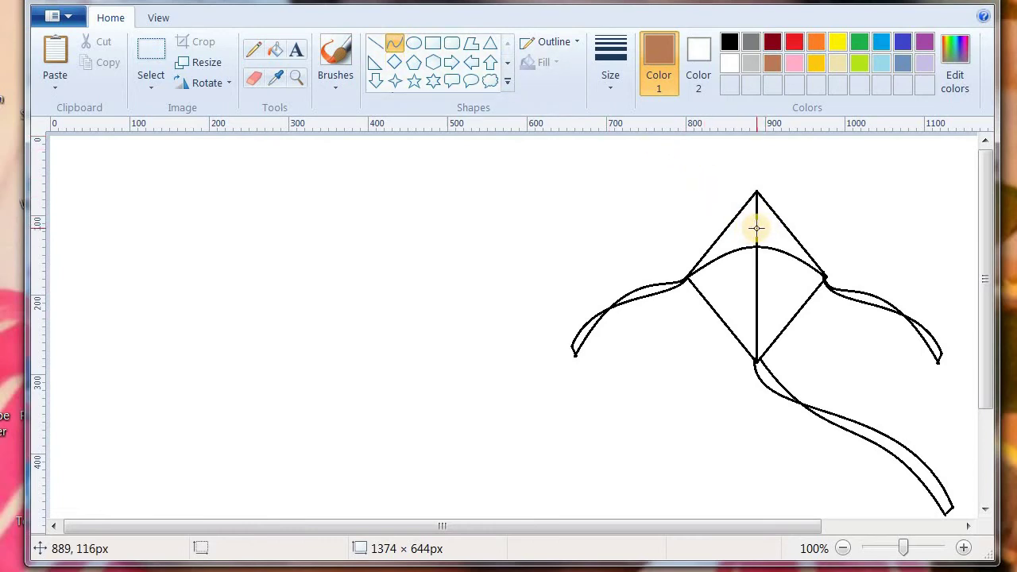
{"action": "left_click_drag", "start_coordinate": [756, 228], "coordinate": [758, 335]}
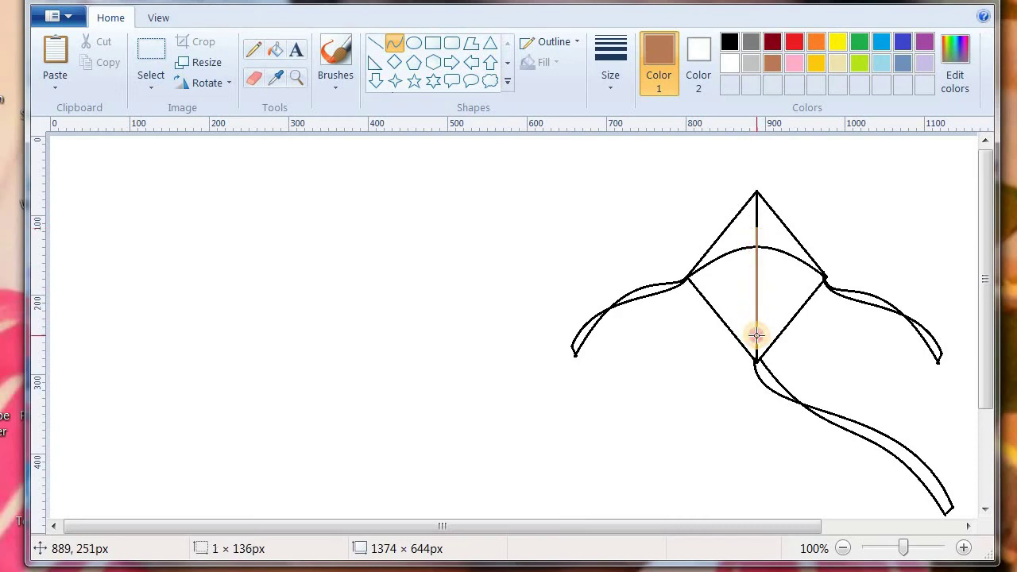
{"action": "left_click_drag", "start_coordinate": [756, 335], "coordinate": [757, 335]}
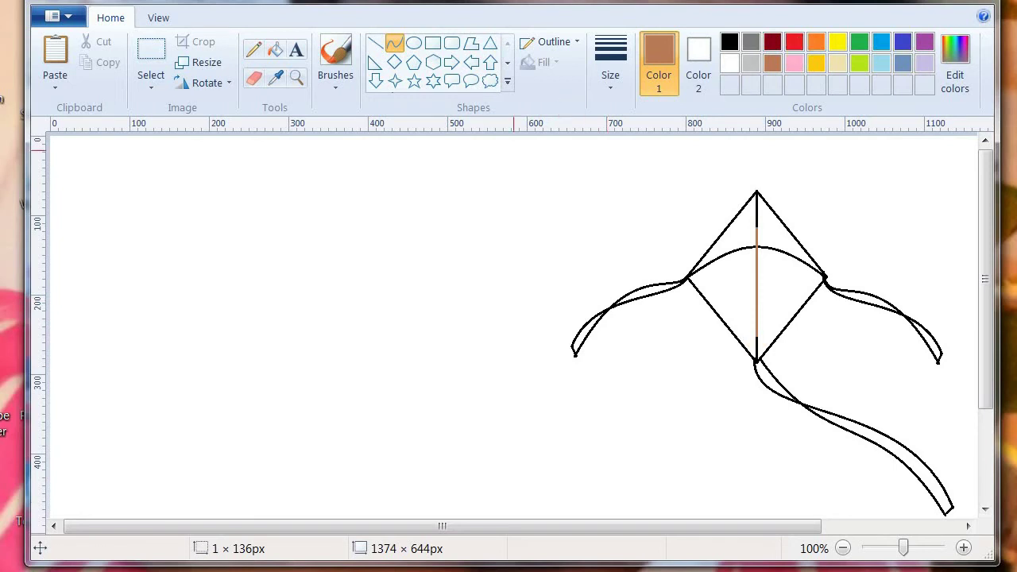
{"action": "left_click_drag", "start_coordinate": [720, 280], "coordinate": [730, 276]}
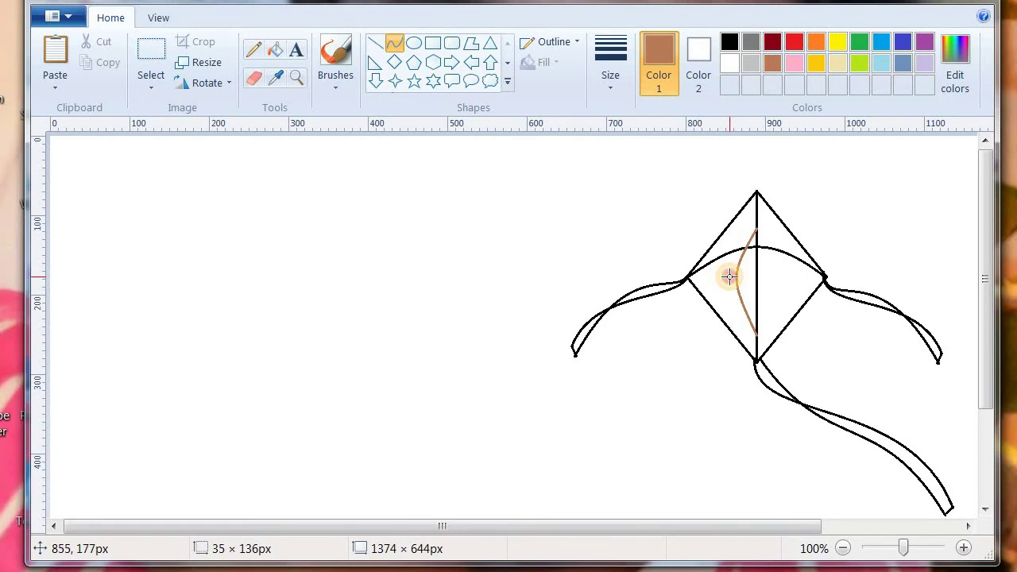
{"action": "left_click_drag", "start_coordinate": [728, 314], "coordinate": [696, 298]}
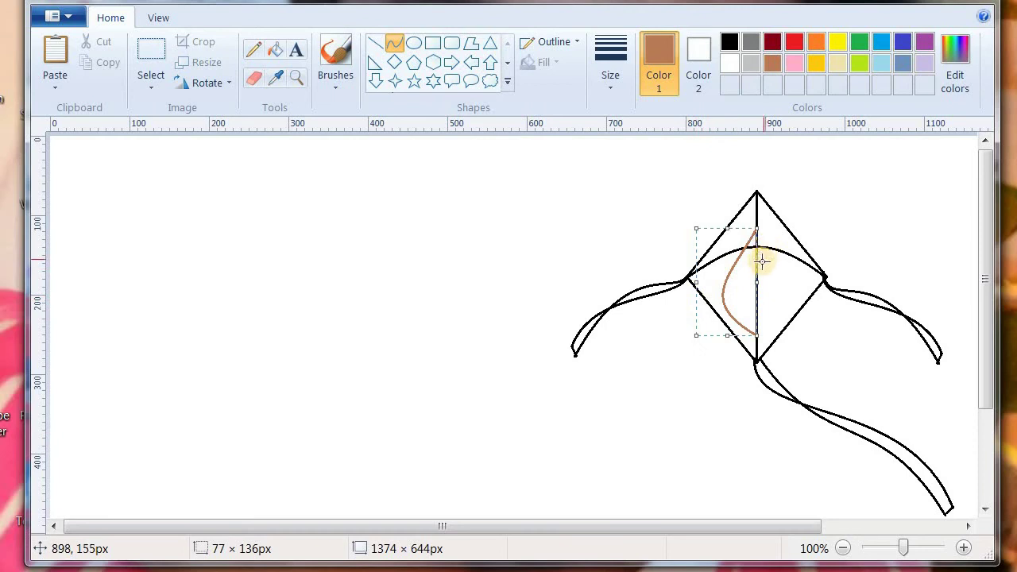
{"action": "left_click", "coordinate": [518, 206]}
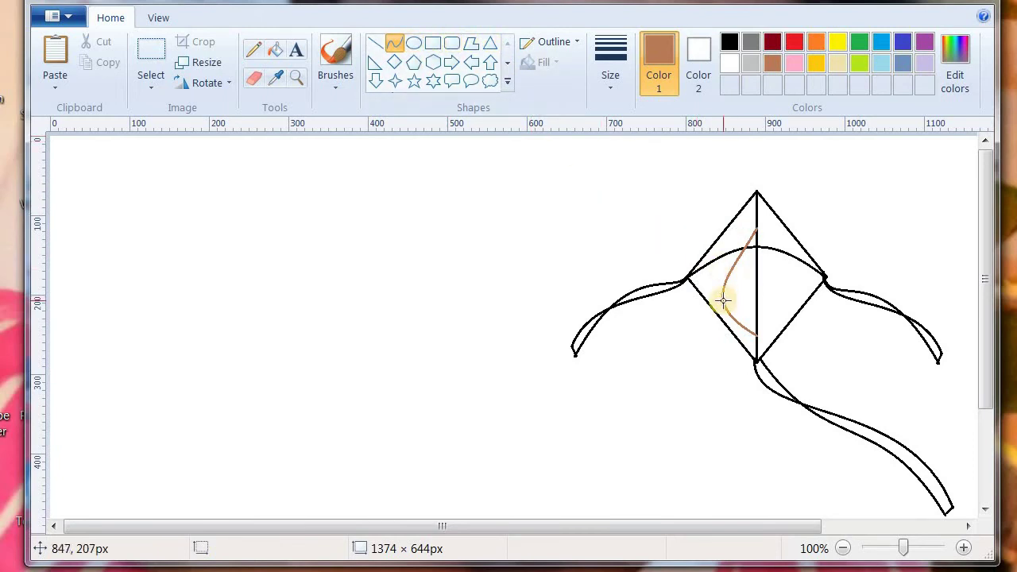
- Draw a brown S-shaped kite string about 768 × 274 px from the bridle's bulge down to the canvas's lower left
{"action": "left_click_drag", "start_coordinate": [722, 301], "coordinate": [114, 484]}
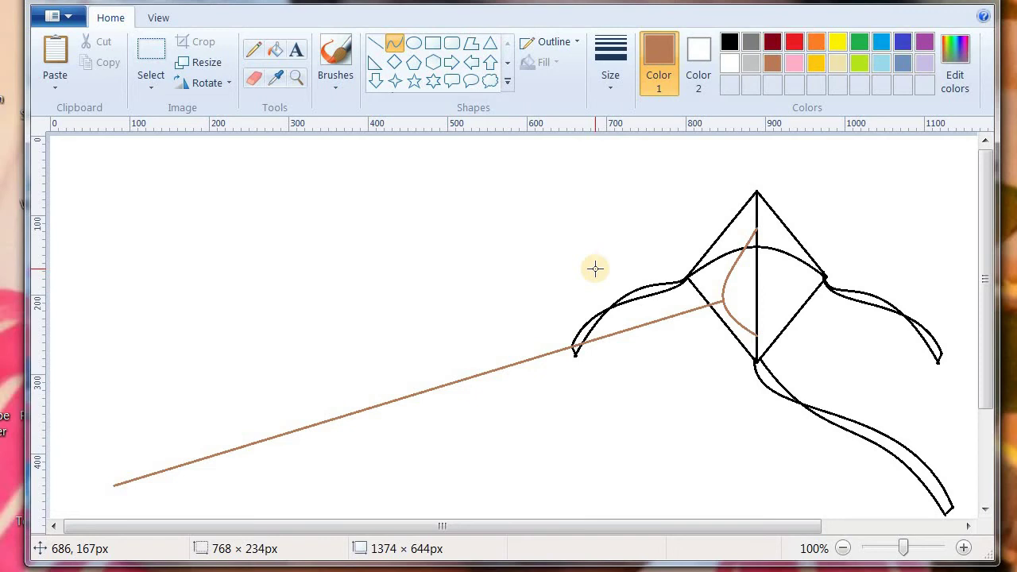
{"action": "mouse_move", "coordinate": [595, 268]}
{"action": "left_mouse_down"}
{"action": "mouse_move", "coordinate": [572, 267]}
{"action": "mouse_move", "coordinate": [565, 289]}
{"action": "mouse_move", "coordinate": [577, 269]}
{"action": "left_mouse_up"}
{"action": "left_click_drag", "start_coordinate": [349, 464], "coordinate": [619, 484]}
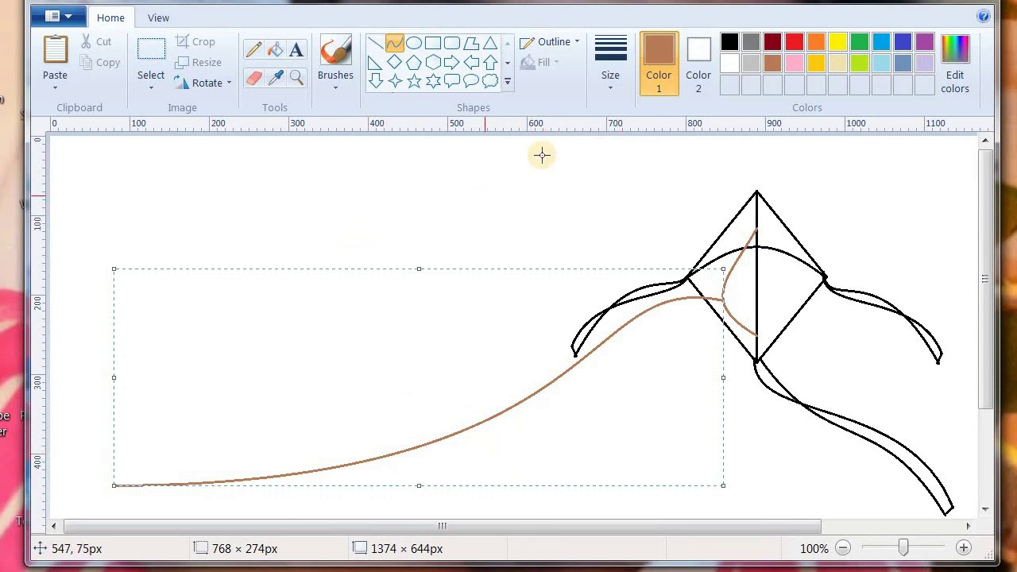
{"action": "left_click", "coordinate": [334, 189]}
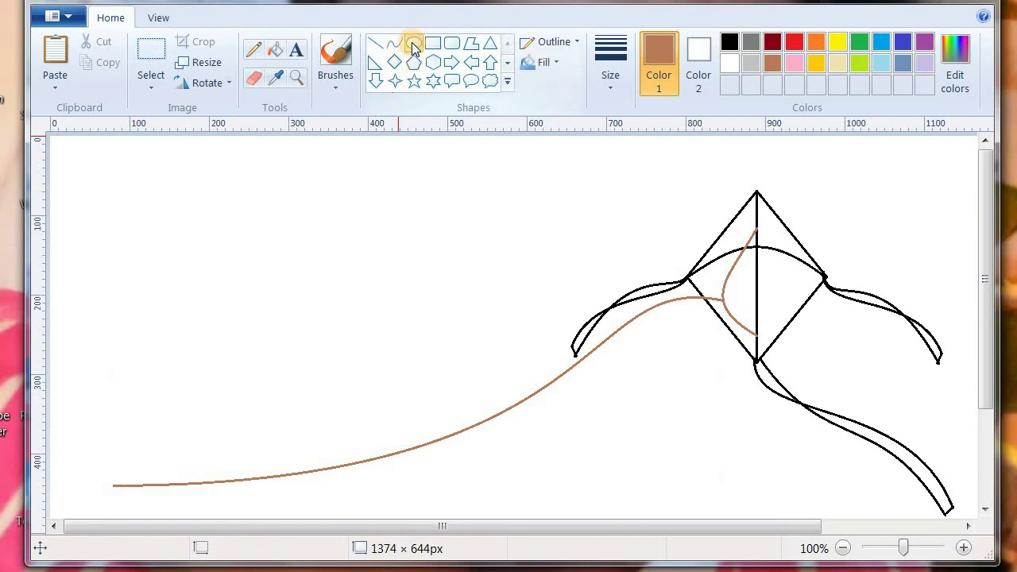
{"action": "left_click_drag", "start_coordinate": [593, 486], "coordinate": [621, 482]}
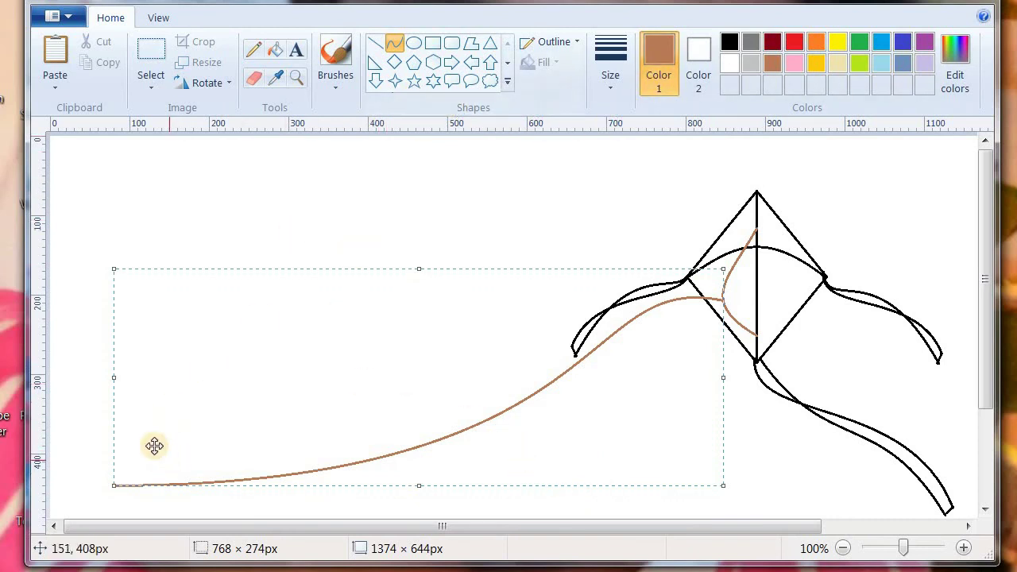
{"action": "left_click", "coordinate": [337, 188]}
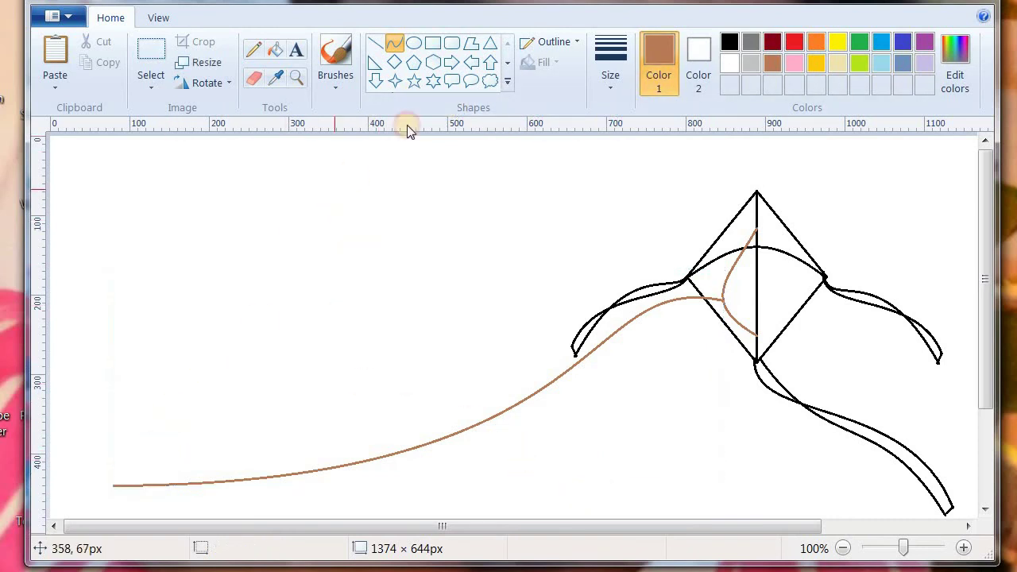
- Draw a brown circle about 51 × 51 px at the free end of the string and fill it with brown
{"action": "left_click", "coordinate": [413, 43]}
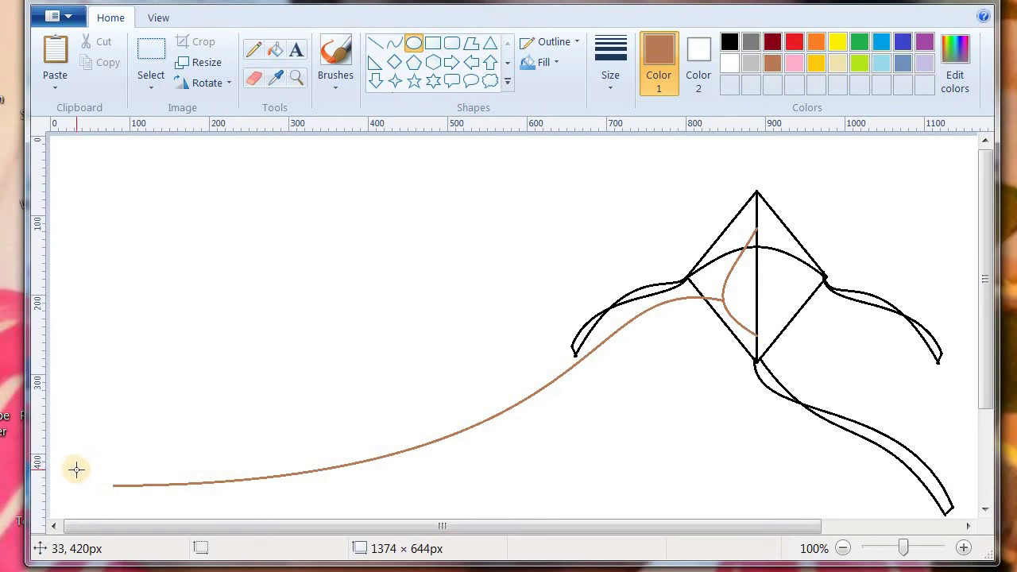
{"action": "left_click_drag", "start_coordinate": [76, 469], "coordinate": [151, 509]}
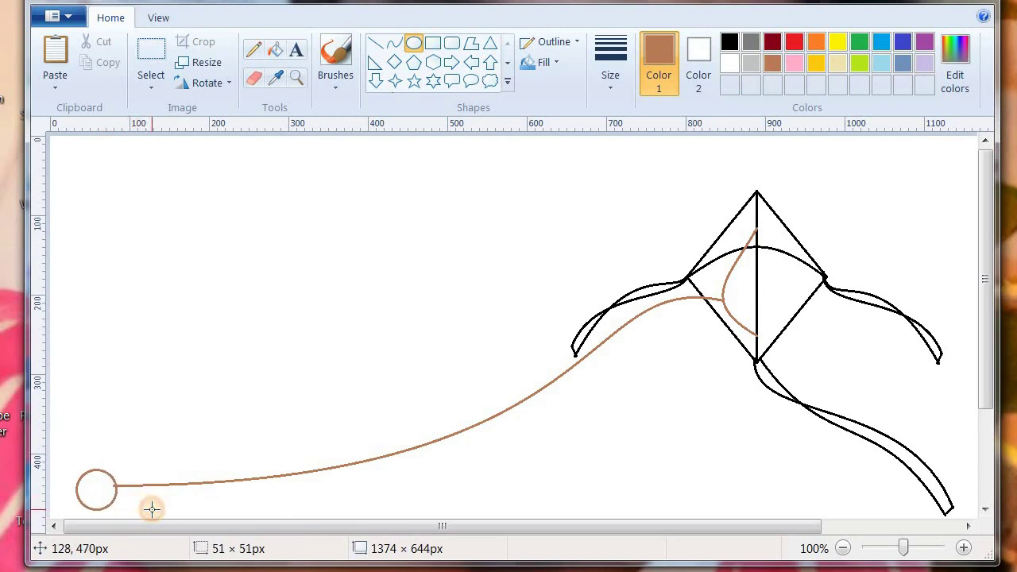
{"action": "left_click_drag", "start_coordinate": [152, 508], "coordinate": [151, 509]}
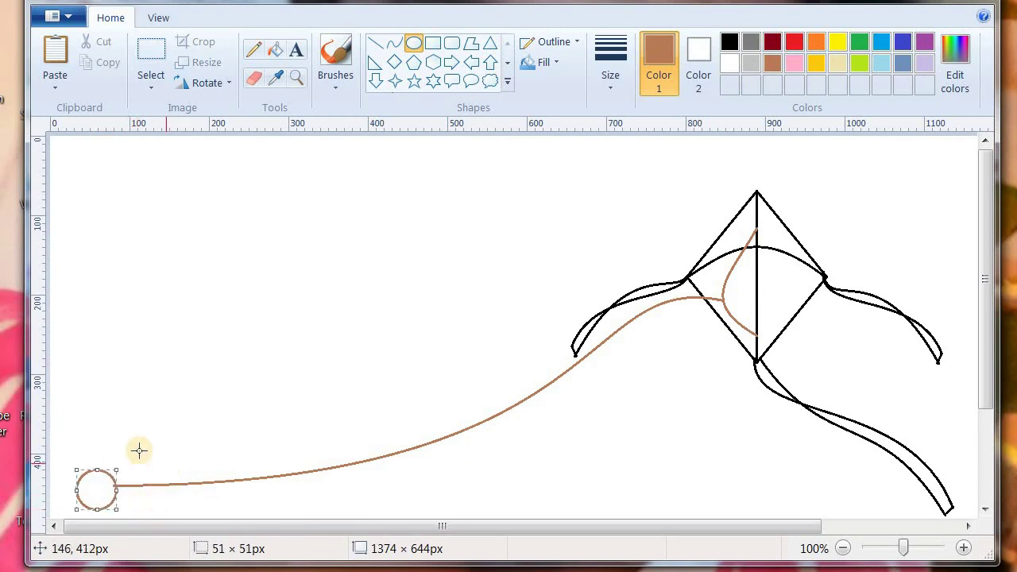
{"action": "left_click", "coordinate": [658, 51]}
{"action": "left_click", "coordinate": [275, 49]}
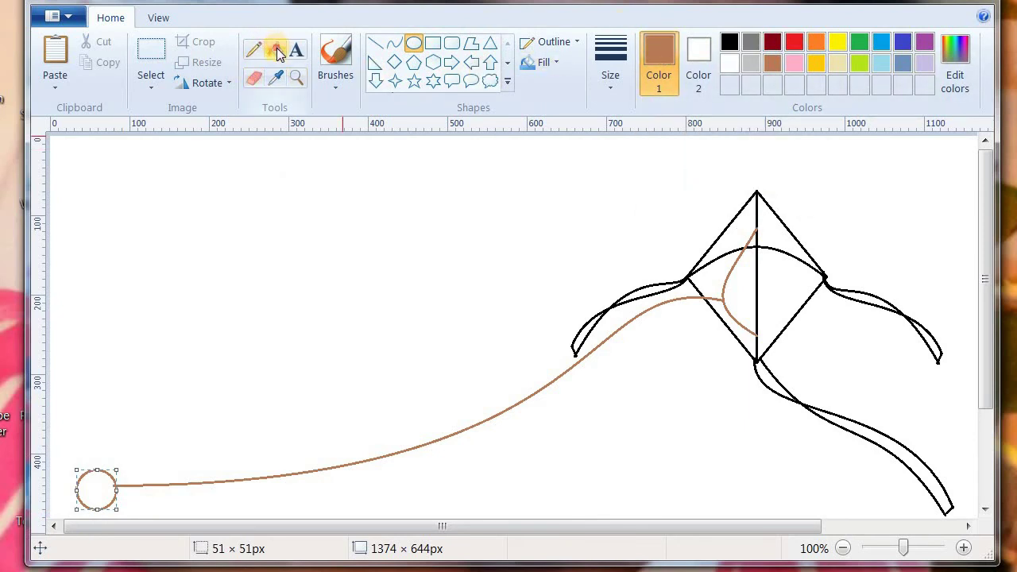
{"action": "left_click", "coordinate": [104, 476]}
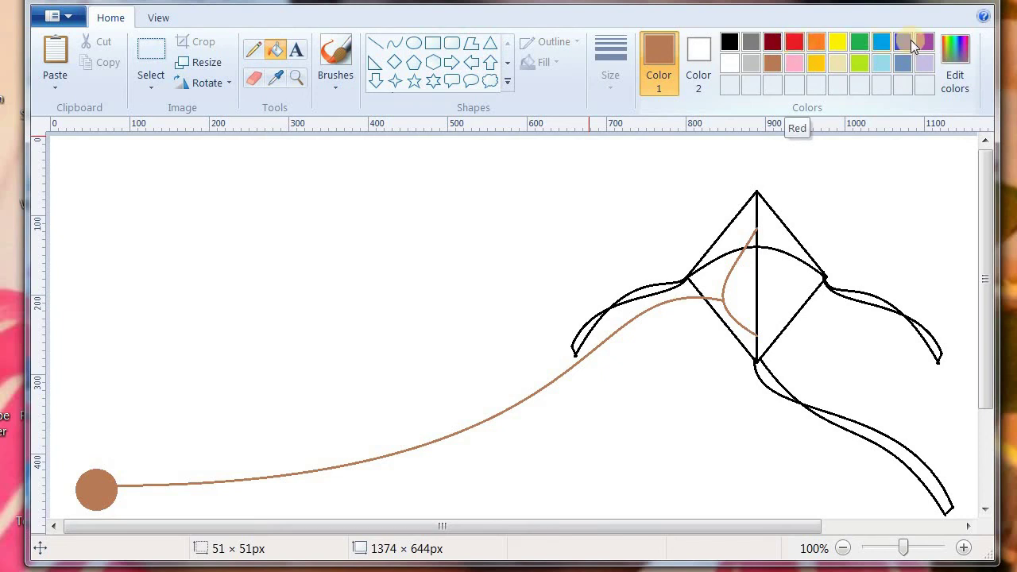
- Fill the diamond's upper-right and lower-left panels with red, including the areas enclosed by the bridle curve
{"action": "left_click", "coordinate": [795, 46]}
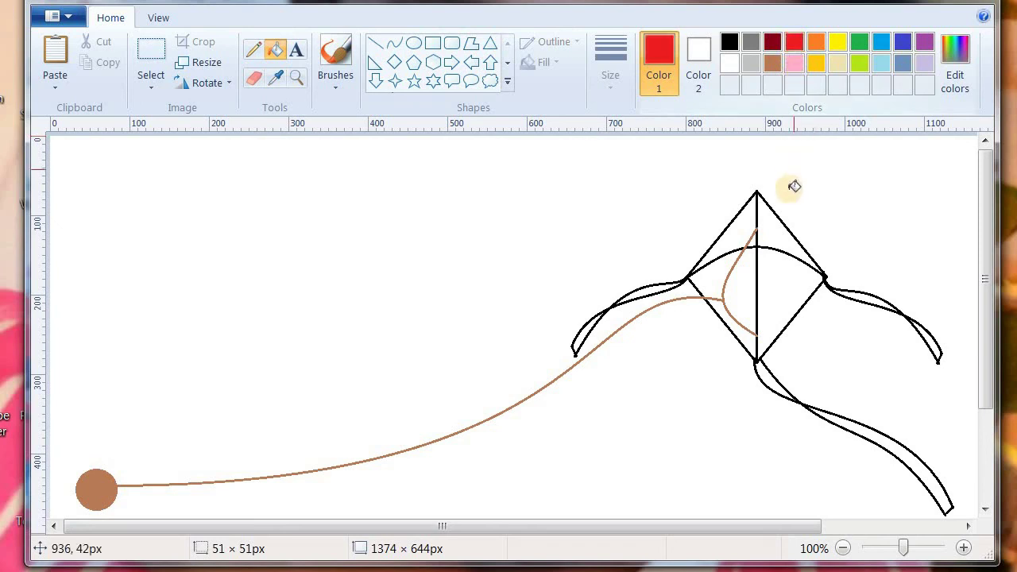
{"action": "left_click", "coordinate": [778, 229]}
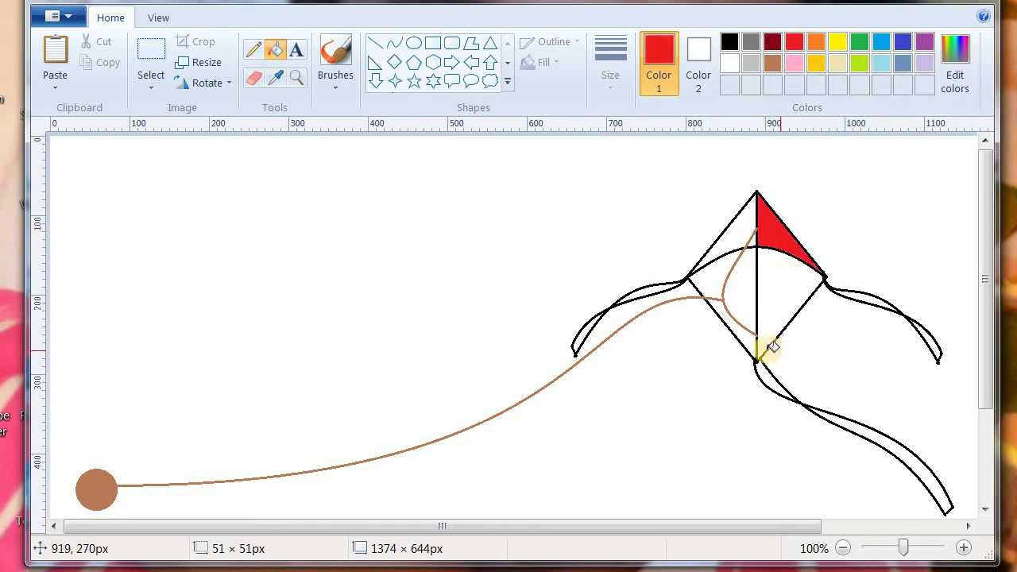
{"action": "left_click", "coordinate": [751, 289]}
{"action": "left_click", "coordinate": [720, 281]}
{"action": "left_click", "coordinate": [752, 335]}
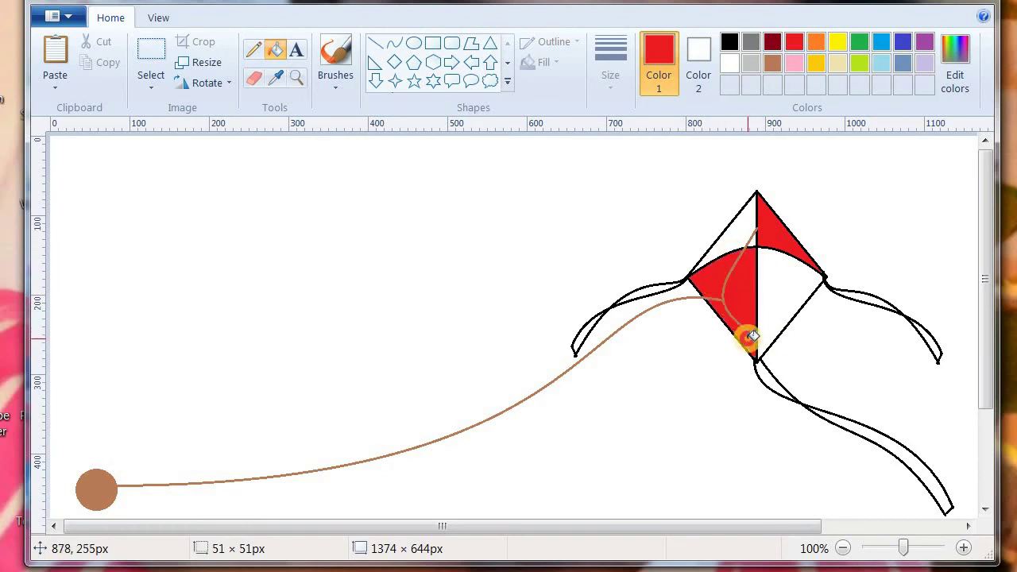
- Fill the diamond's upper-left panel, including the sliver beside the bridle, and its lower-right panel with light blue
{"action": "left_click", "coordinate": [881, 42]}
{"action": "left_click", "coordinate": [752, 230]}
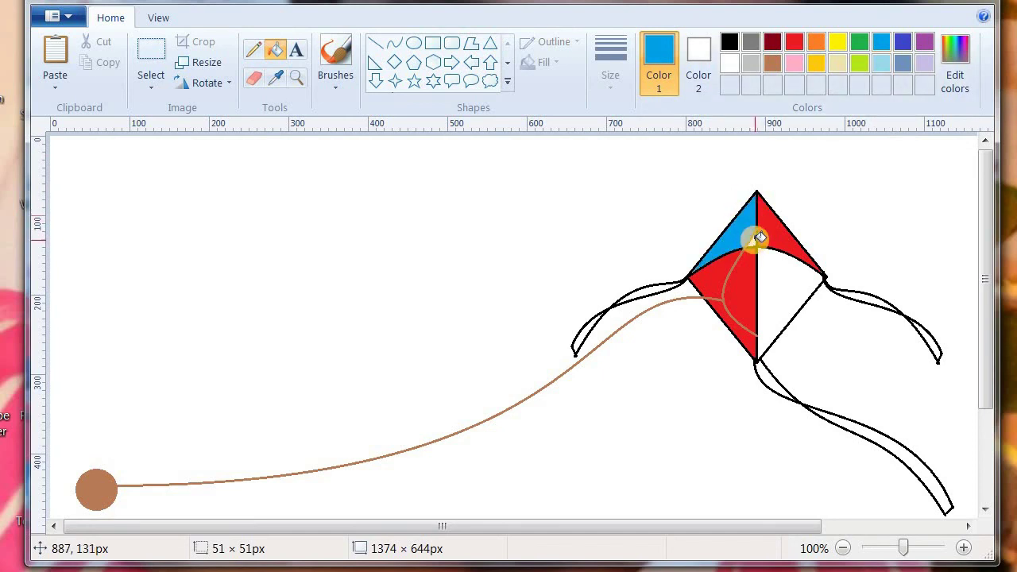
{"action": "left_click", "coordinate": [789, 279]}
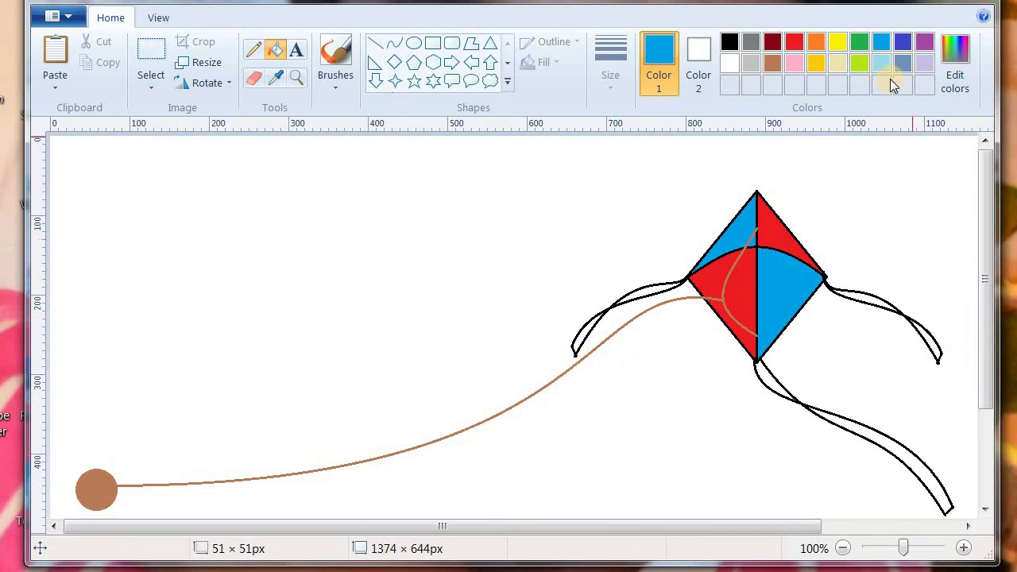
- Fill both segments of the right ribbon with purple and both segments of the left ribbon with orange
{"action": "left_click", "coordinate": [925, 41]}
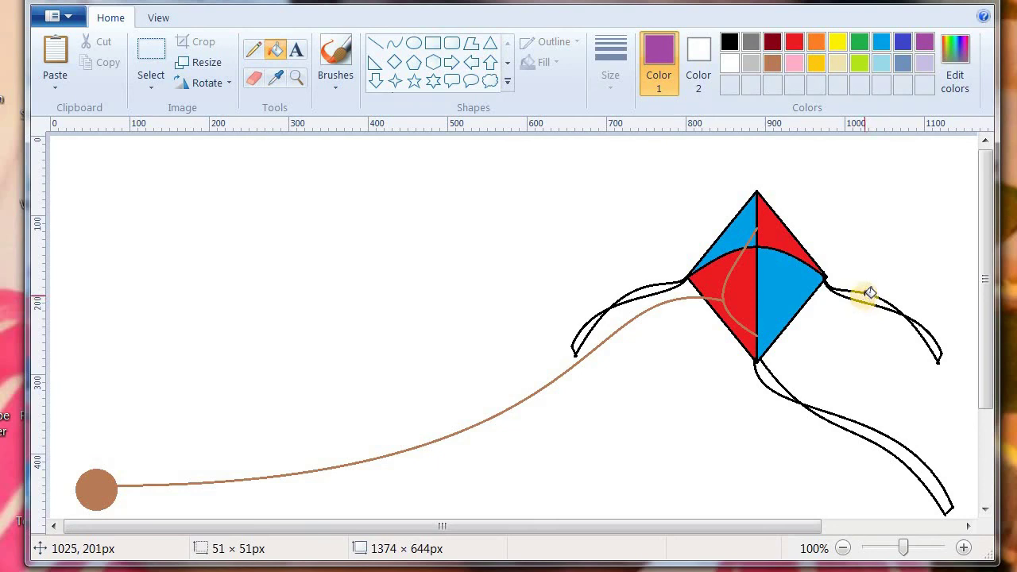
{"action": "left_click", "coordinate": [872, 296]}
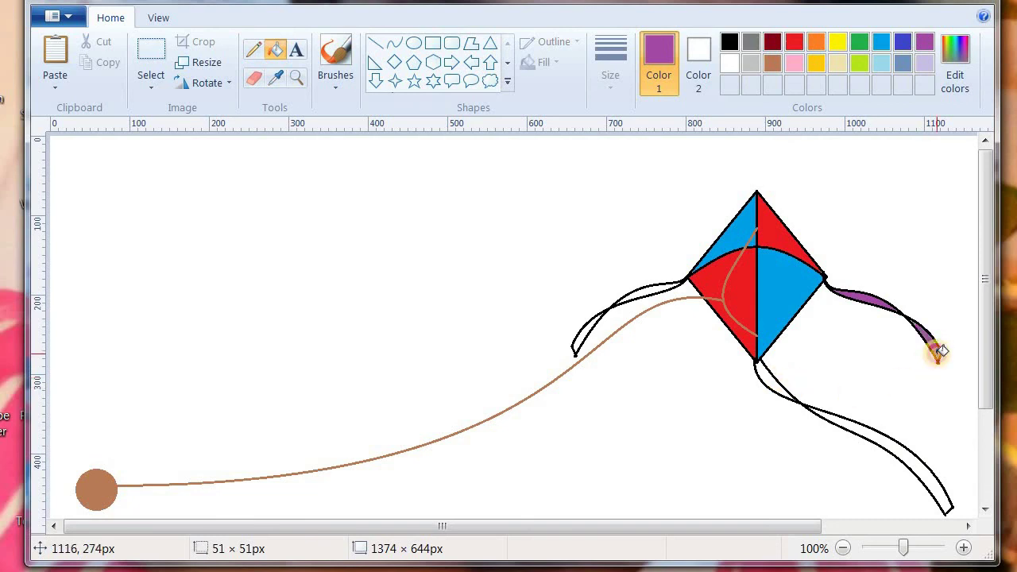
{"action": "left_click", "coordinate": [814, 42]}
{"action": "left_click", "coordinate": [663, 287]}
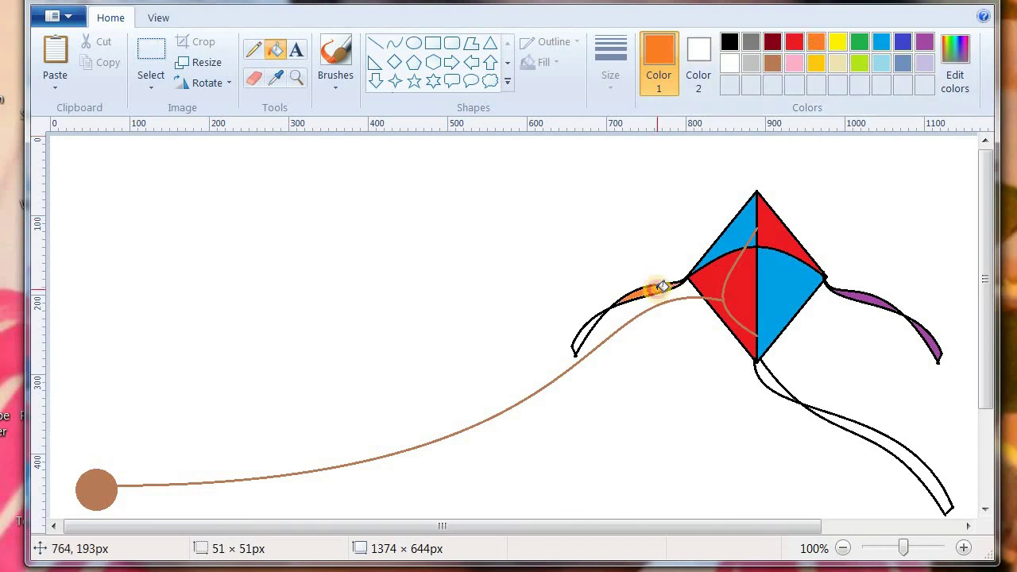
{"action": "left_click", "coordinate": [593, 326]}
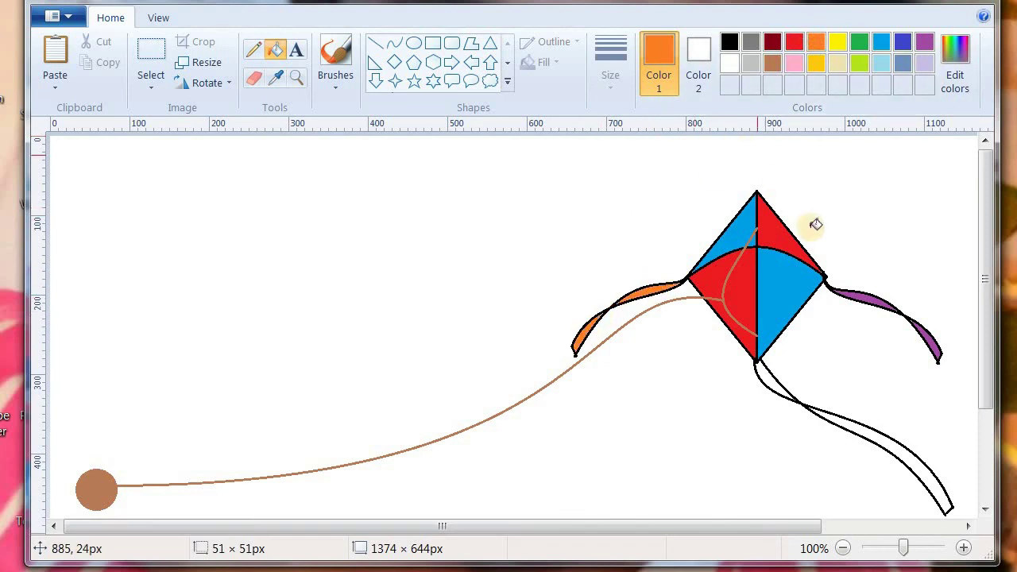
- Fill both segments of the kite's tail with pink
{"action": "left_click", "coordinate": [793, 64]}
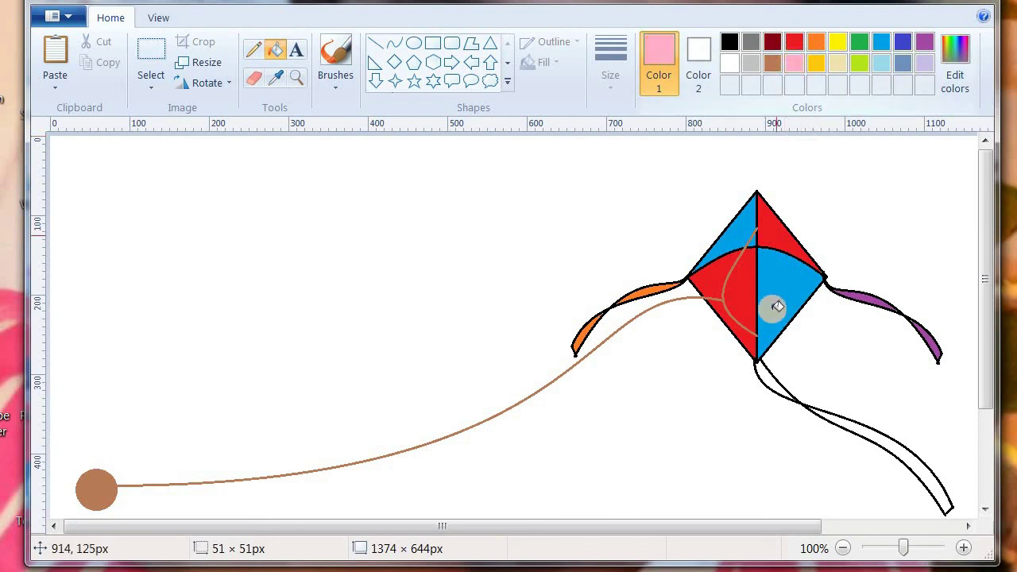
{"action": "left_click", "coordinate": [879, 432]}
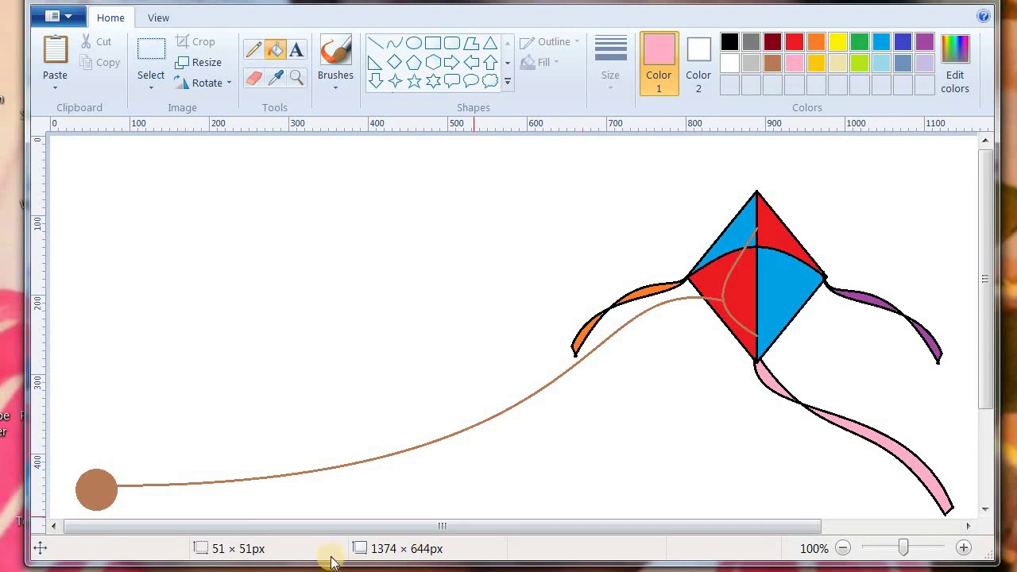